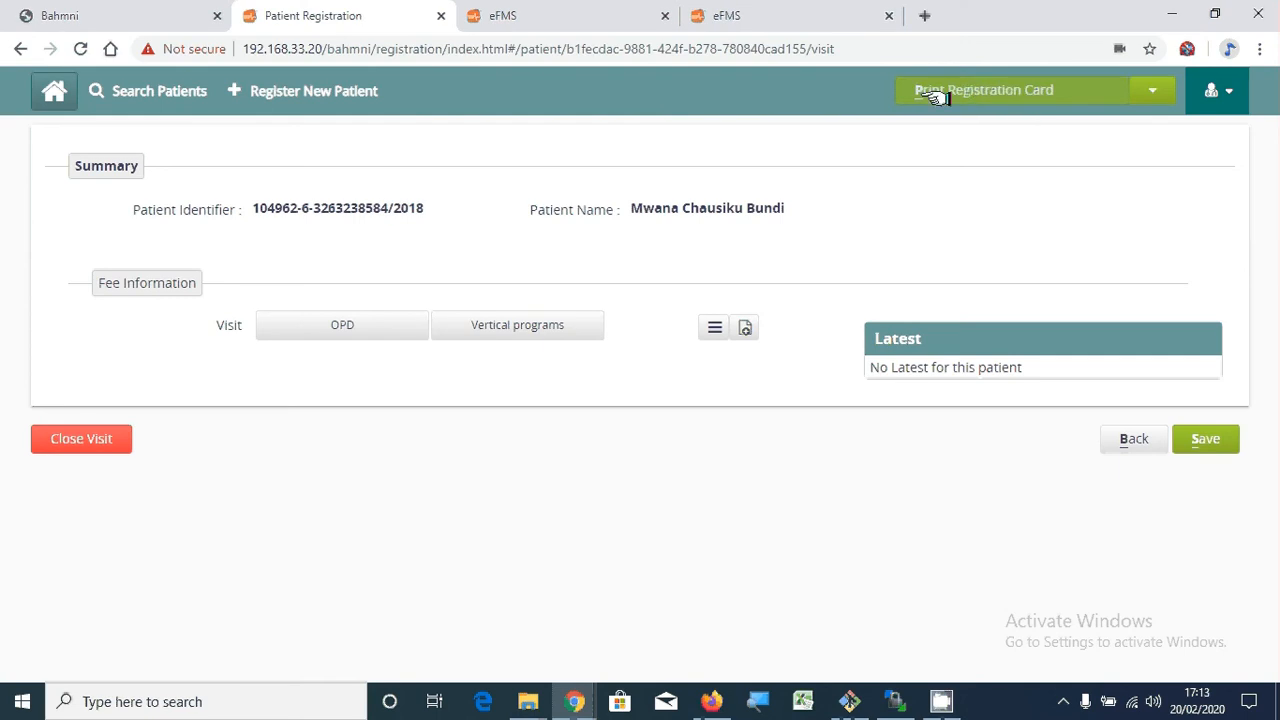
- Preview the registration card, zoom in four times and scroll right, then cancel printing
{"action": "left_click", "coordinate": [978, 92]}
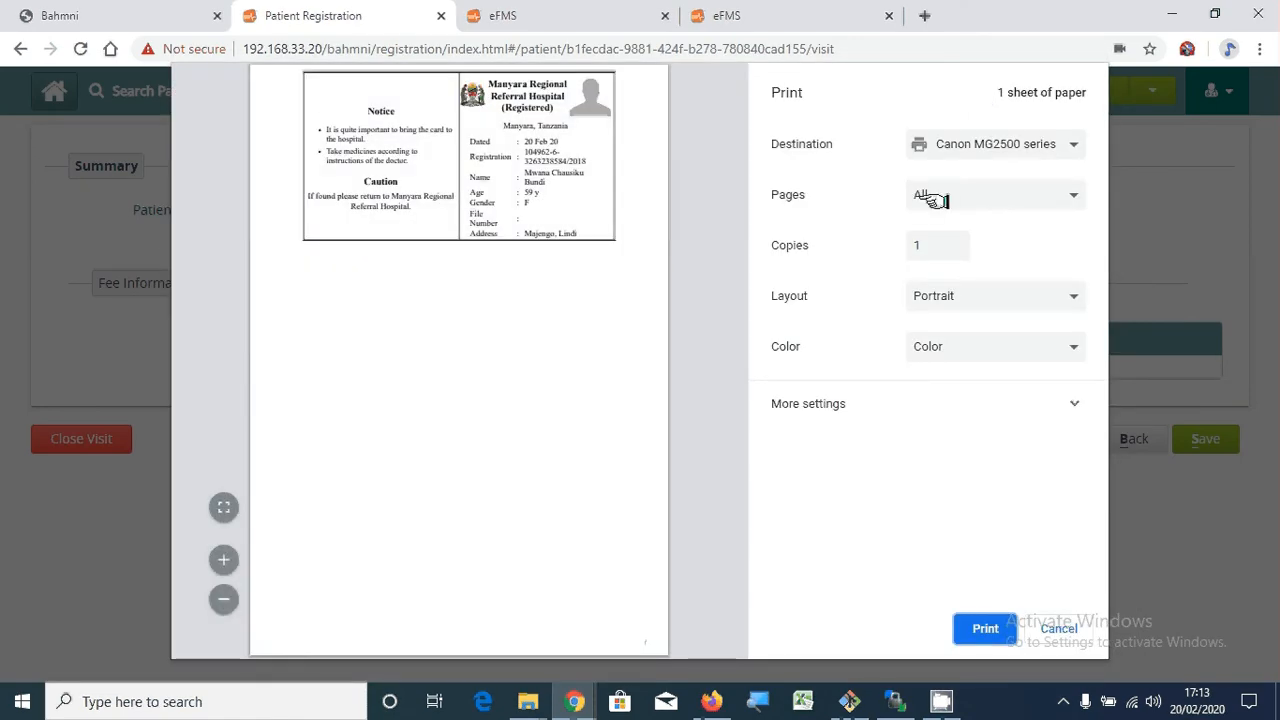
{"action": "left_click", "coordinate": [222, 560]}
{"action": "left_click", "coordinate": [222, 560]}
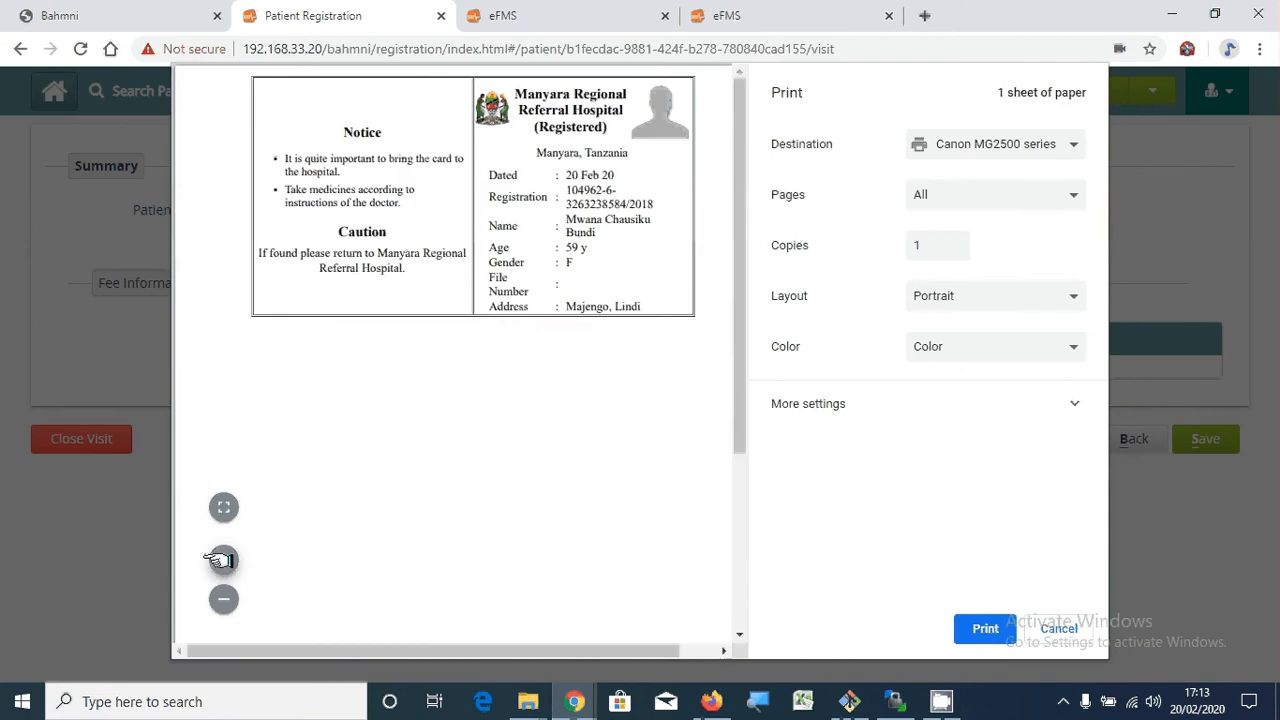
{"action": "left_click", "coordinate": [222, 560]}
{"action": "left_click", "coordinate": [222, 560]}
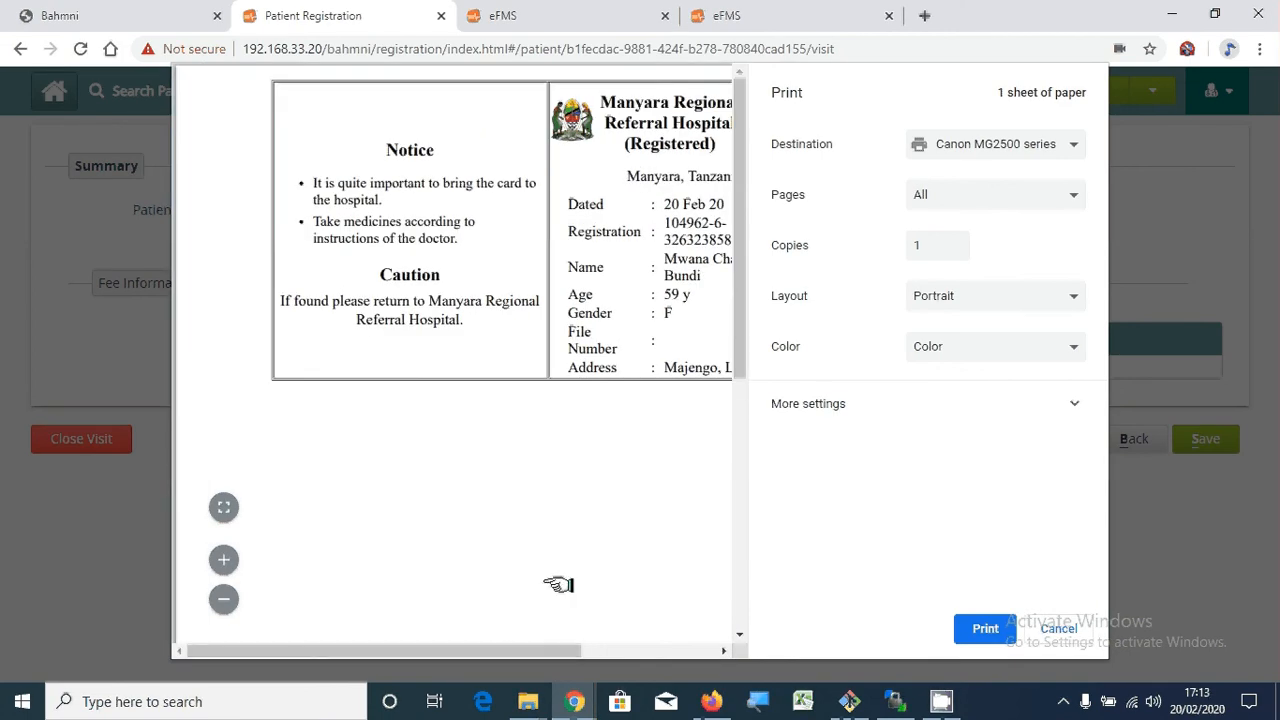
{"action": "left_click_drag", "start_coordinate": [427, 651], "coordinate": [506, 651]}
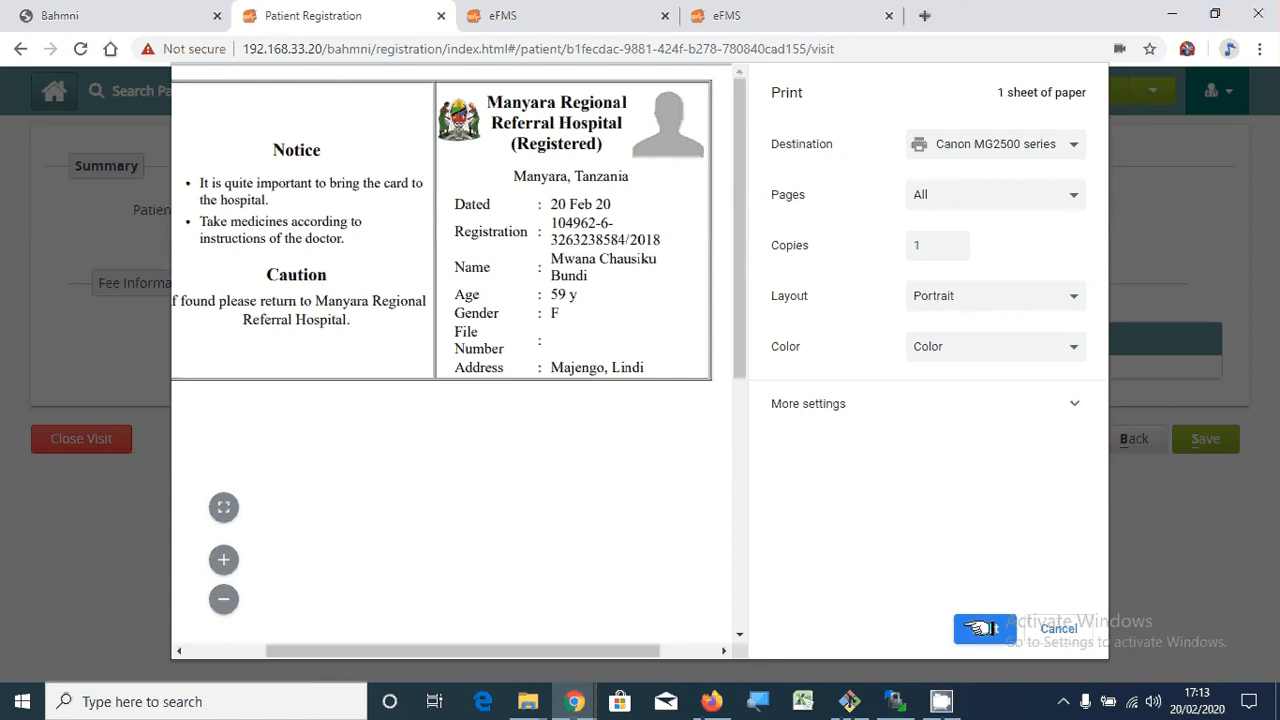
{"action": "left_click", "coordinate": [1050, 628]}
- Preview the Barcode Print version of the card and cancel it without printing
{"action": "left_click", "coordinate": [1152, 90]}
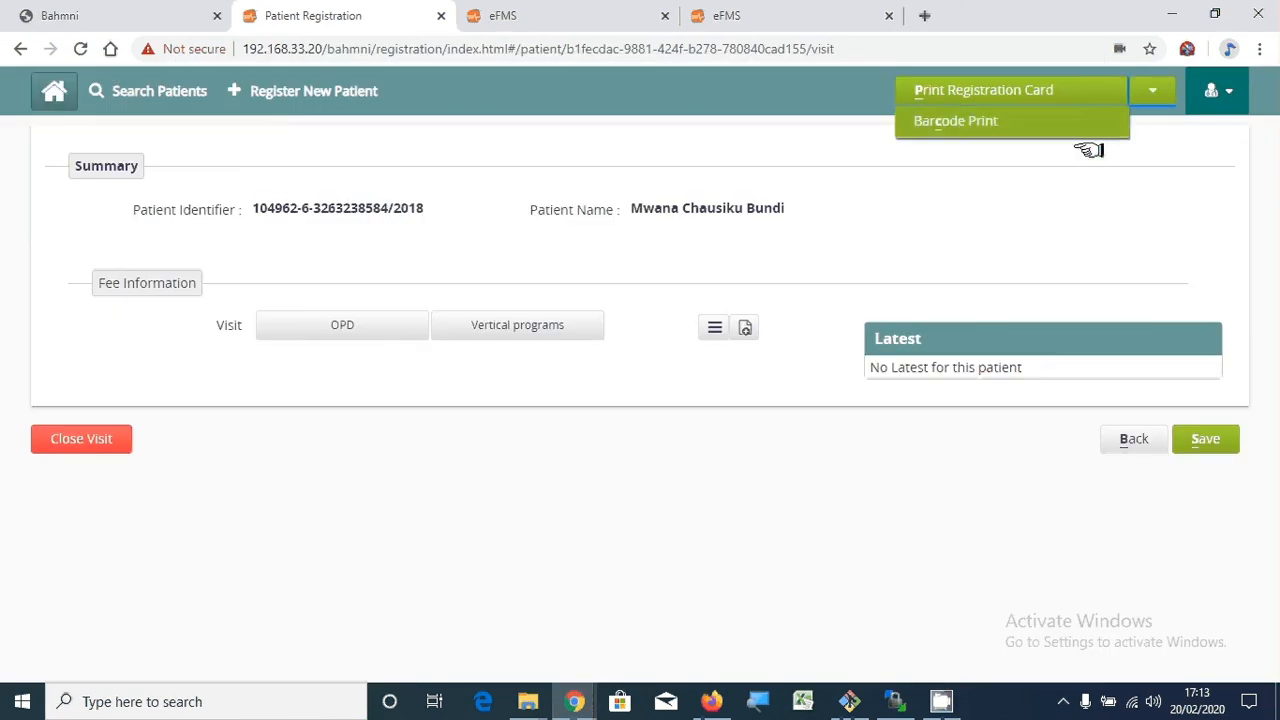
{"action": "left_click", "coordinate": [1036, 124]}
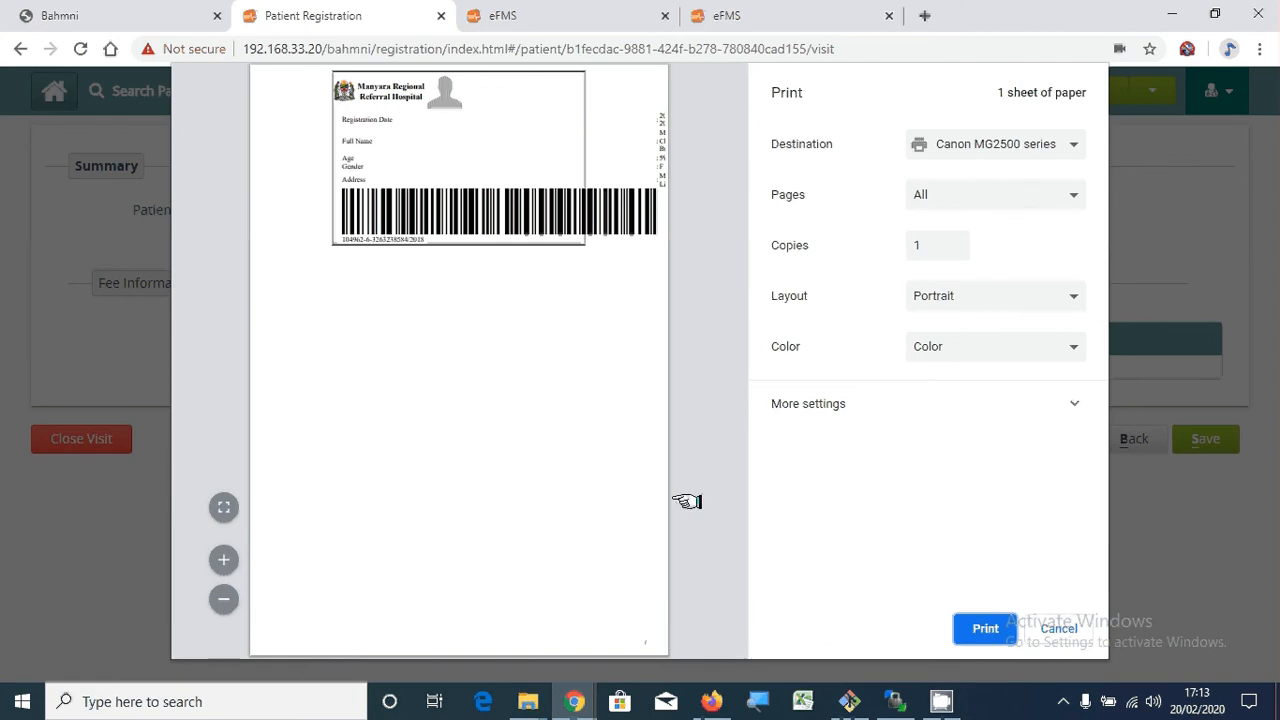
{"action": "left_click", "coordinate": [1012, 625]}
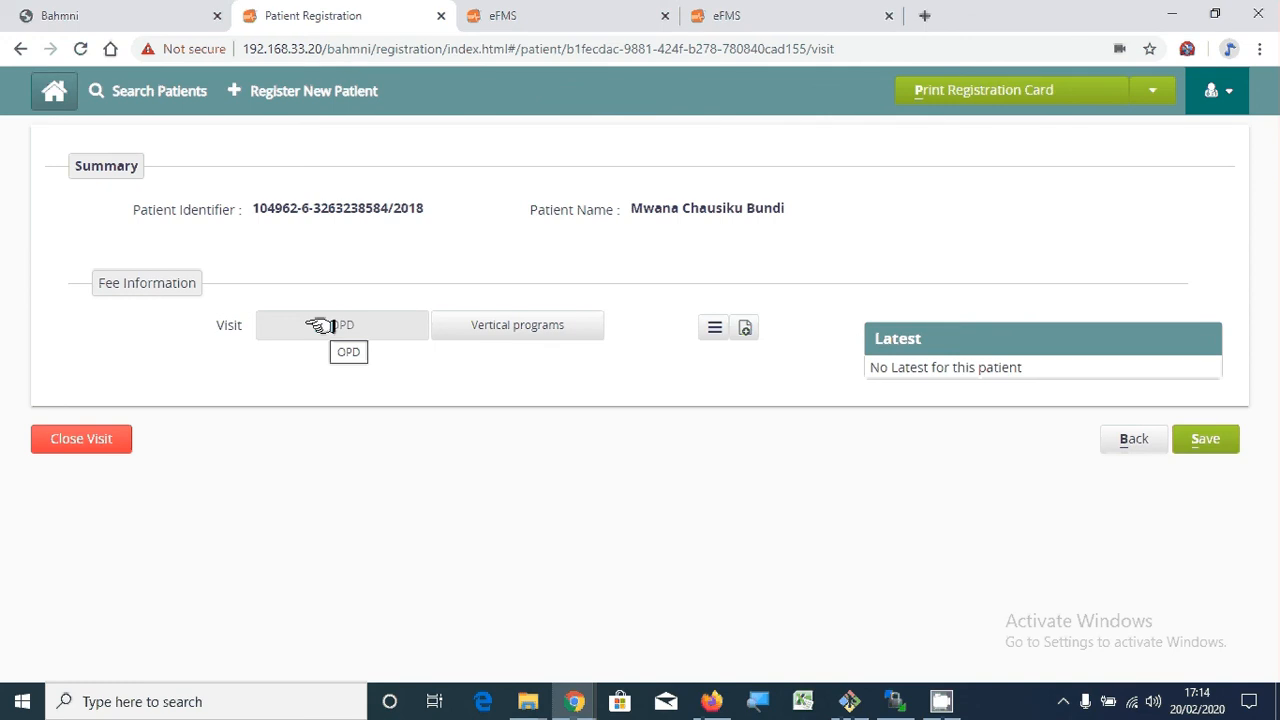
- Try the CTC, MAT, RCH and TB vertical programs, then switch the visit type to OPD
{"action": "left_click", "coordinate": [475, 321]}
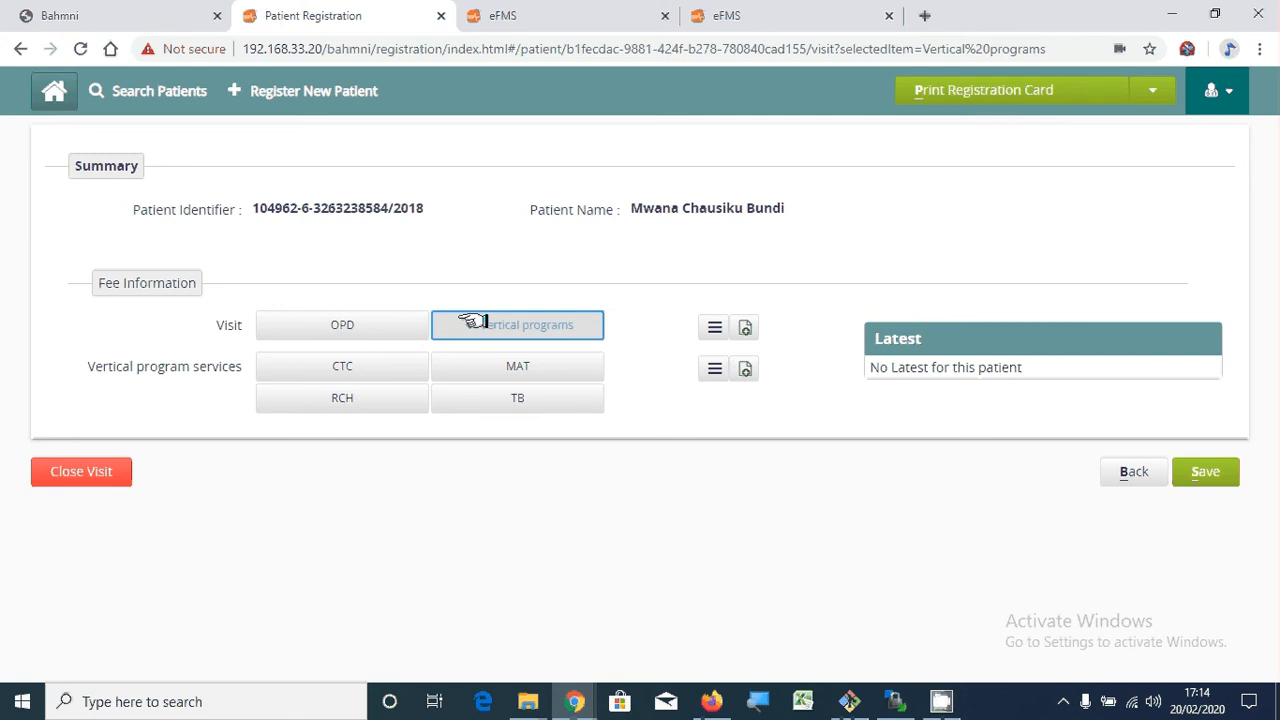
{"action": "left_click", "coordinate": [349, 368]}
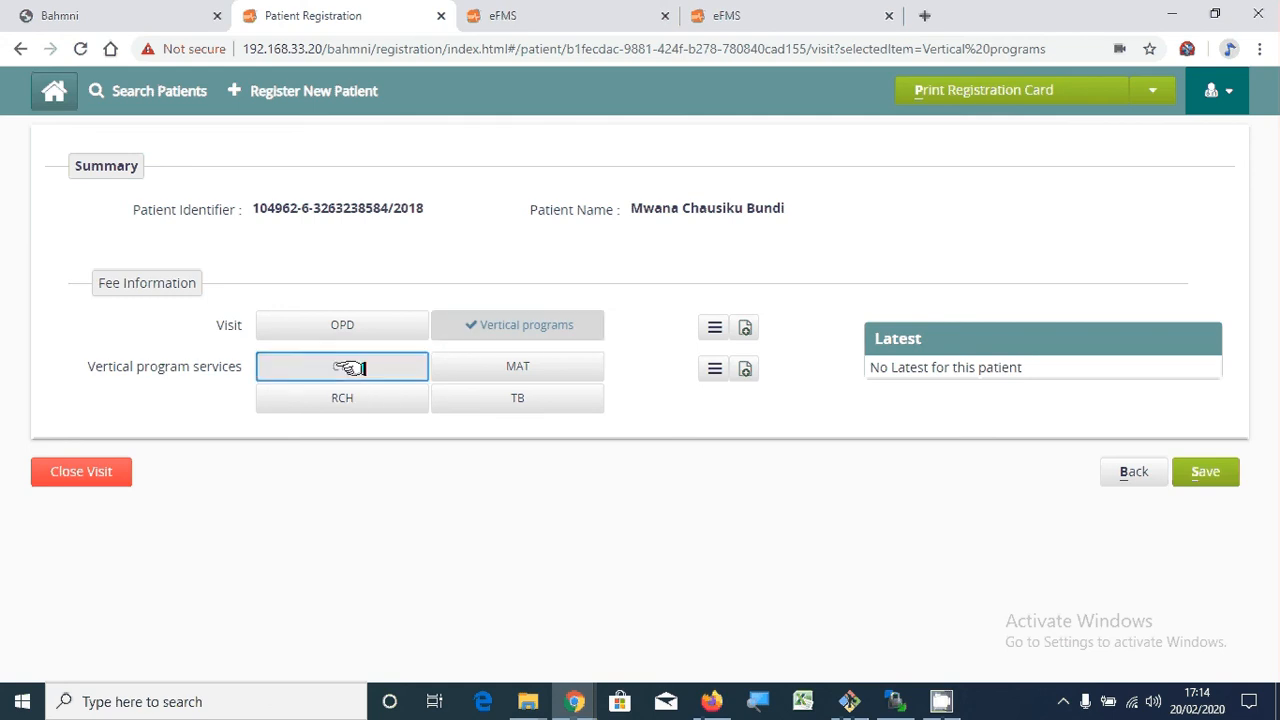
{"action": "left_click", "coordinate": [476, 370]}
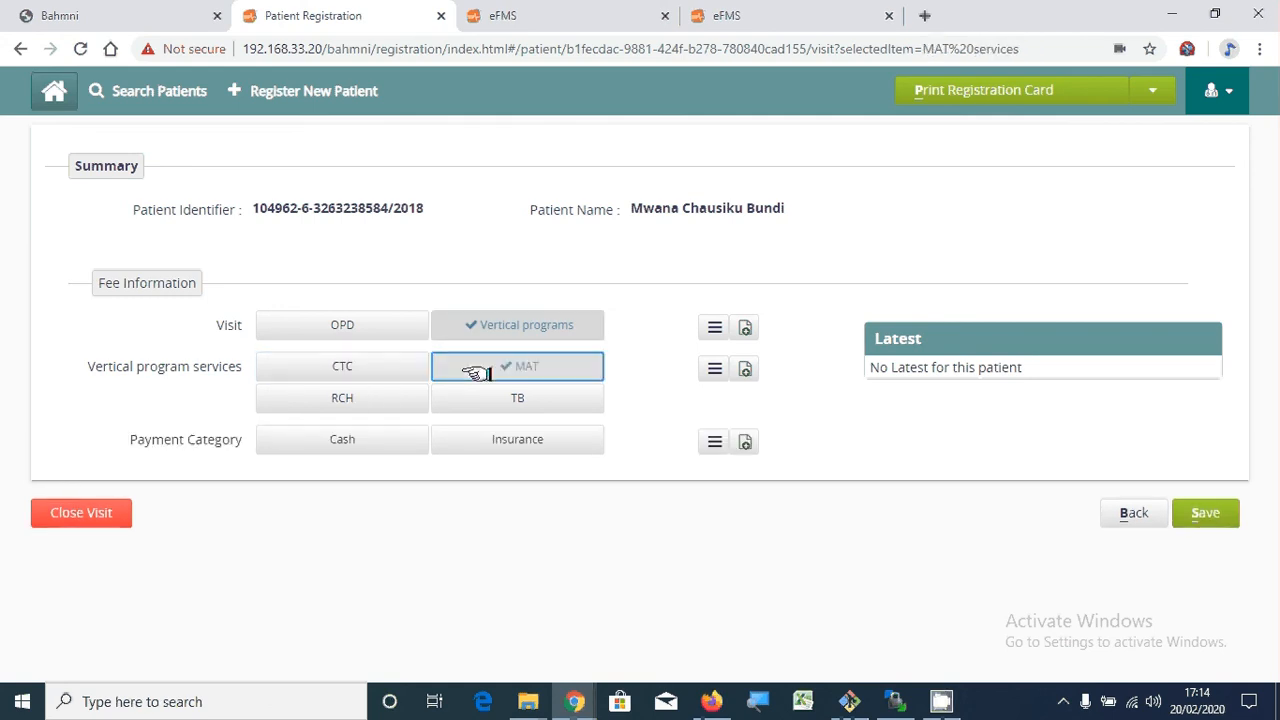
{"action": "left_click", "coordinate": [340, 400]}
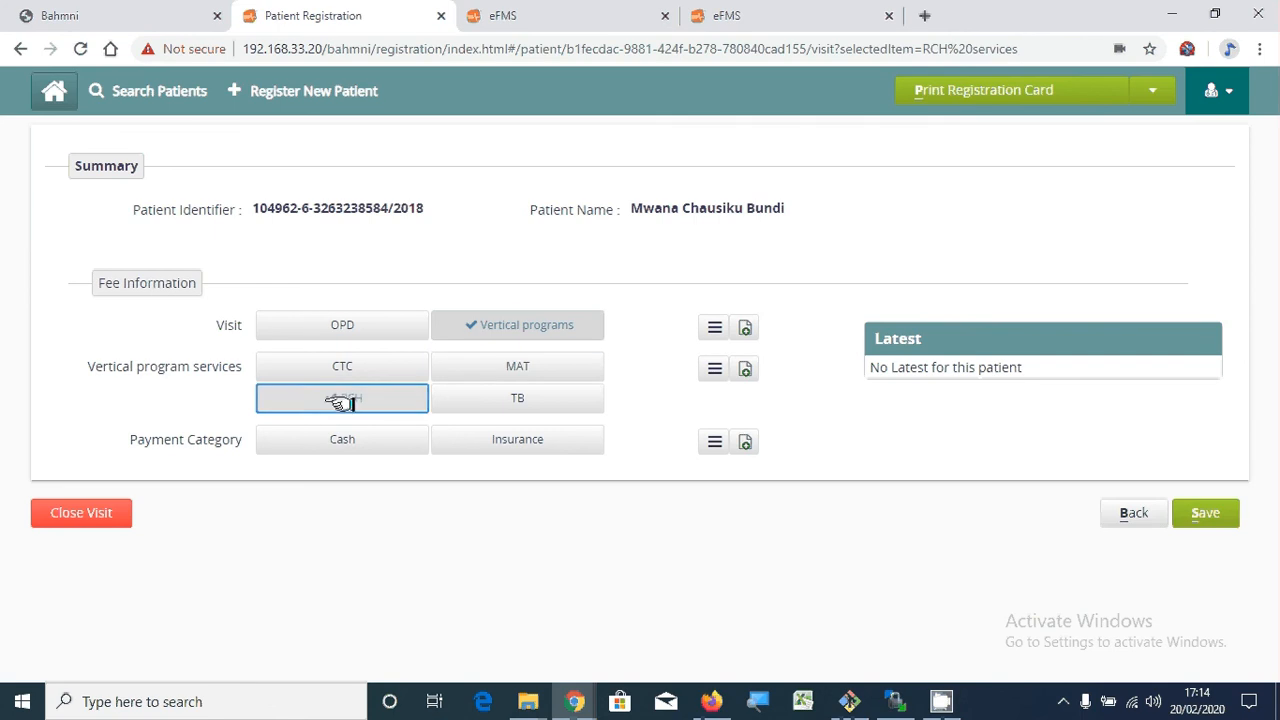
{"action": "left_click", "coordinate": [486, 399]}
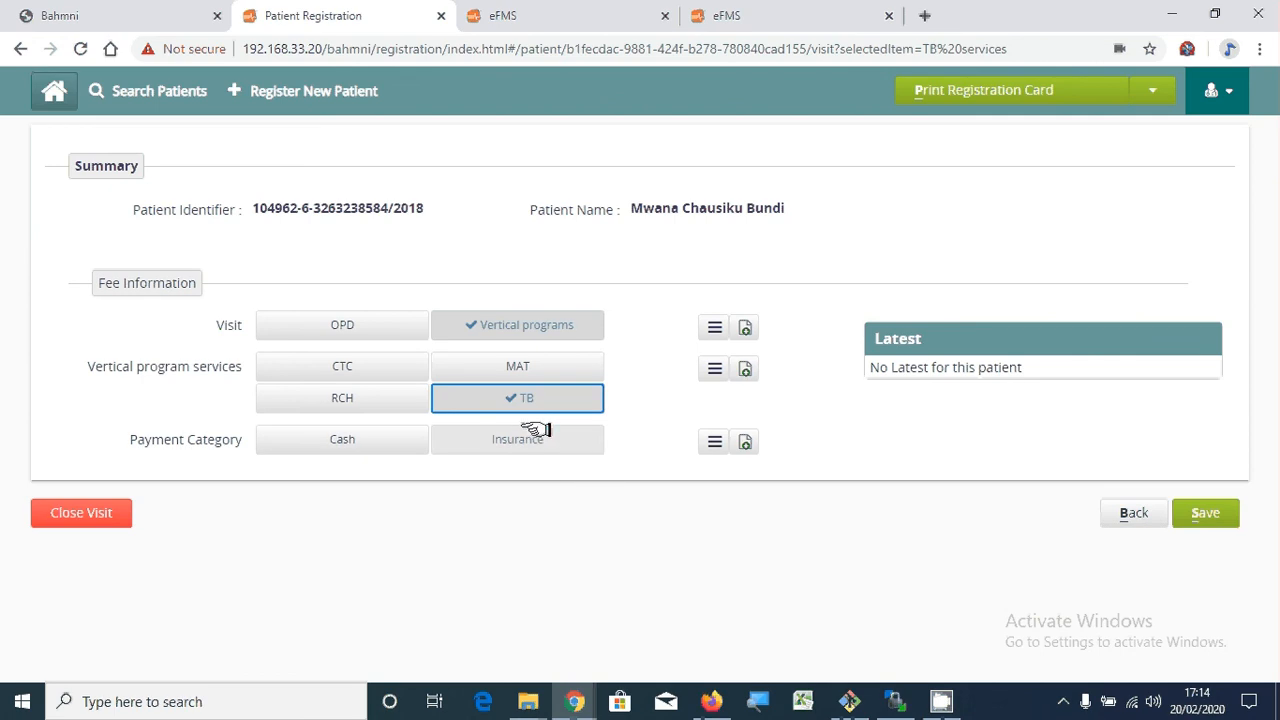
{"action": "left_click", "coordinate": [362, 326]}
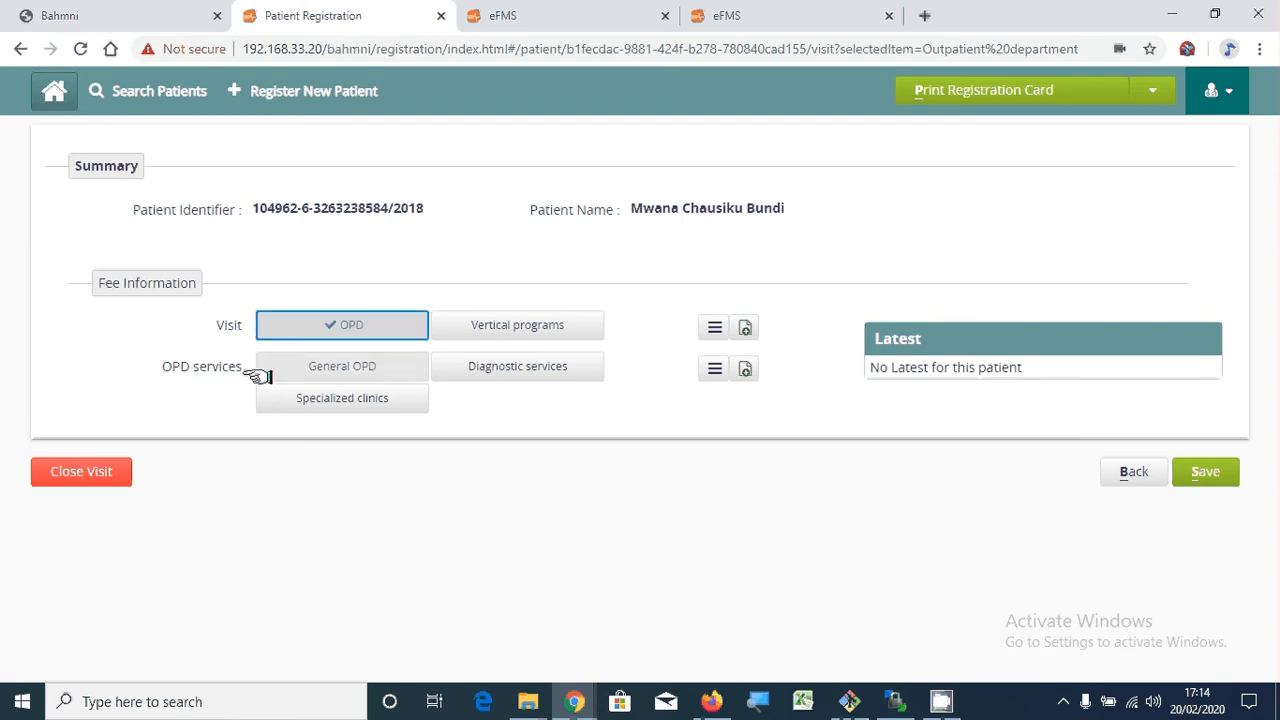
- Browse Diagnostic services and the Dental clinic, then settle on General OPD with Cash payment
{"action": "left_click", "coordinate": [300, 369]}
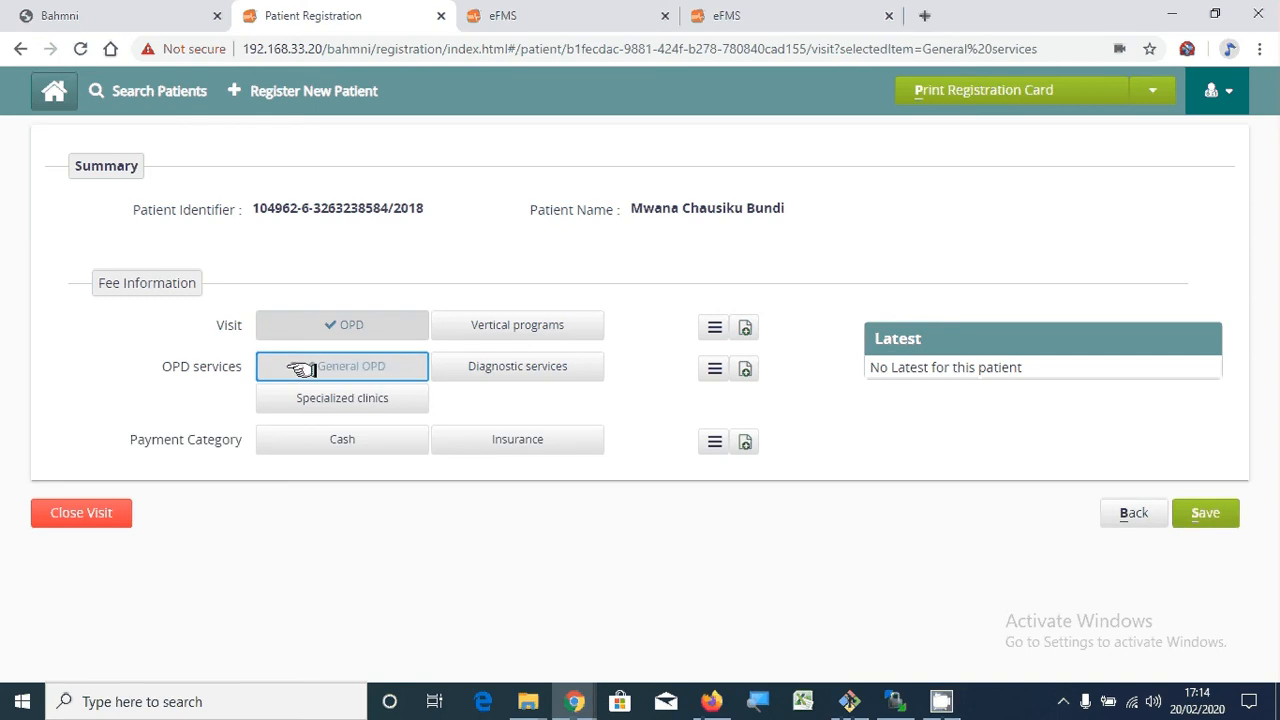
{"action": "left_click", "coordinate": [492, 364]}
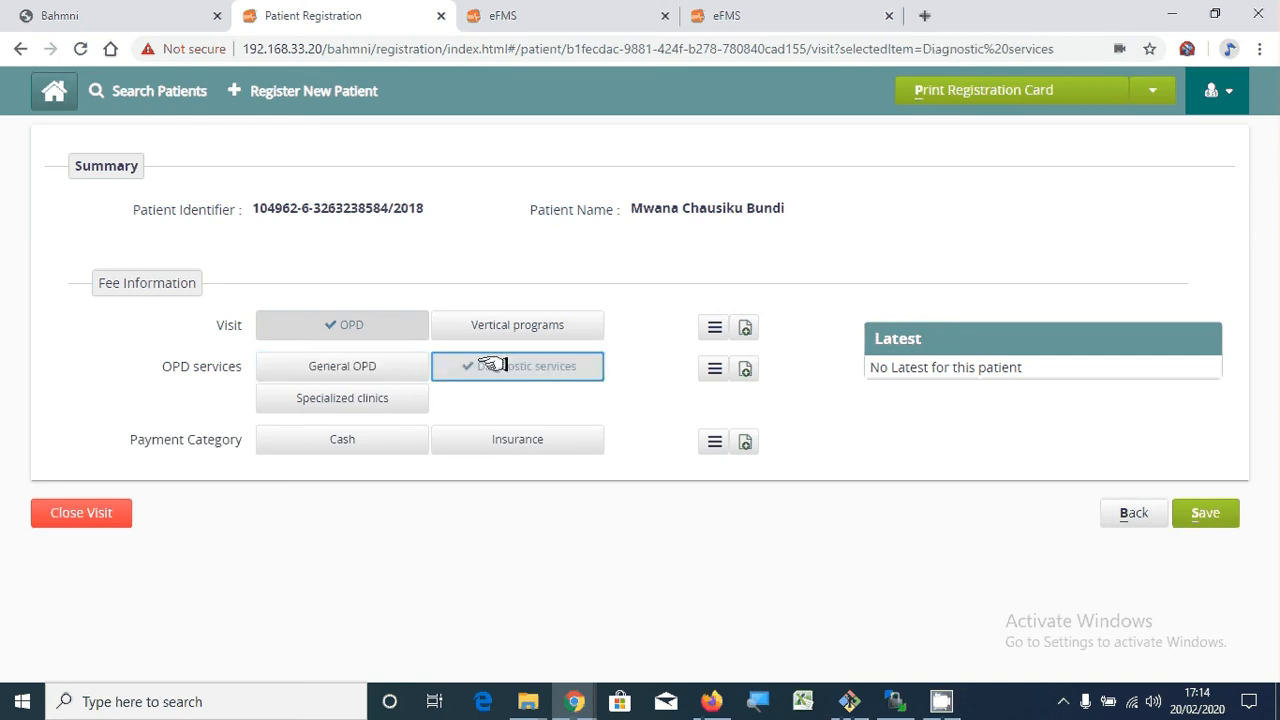
{"action": "left_click", "coordinate": [362, 399]}
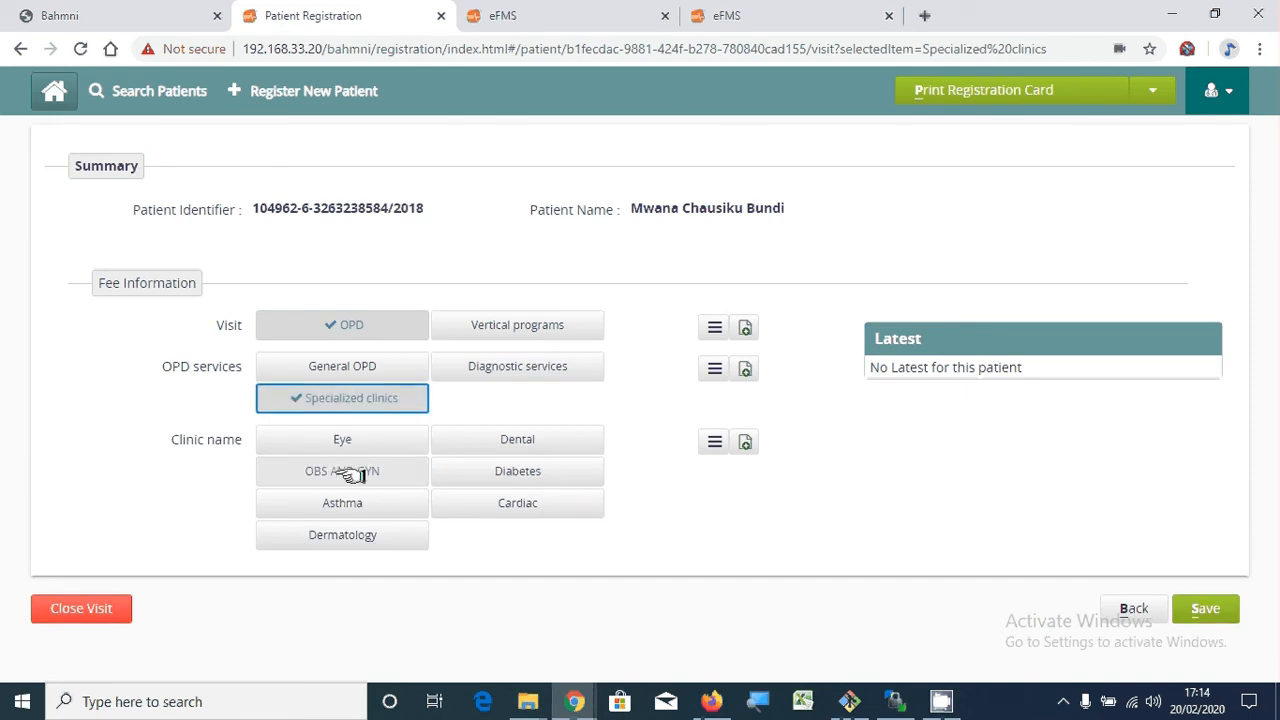
{"action": "left_click", "coordinate": [521, 441]}
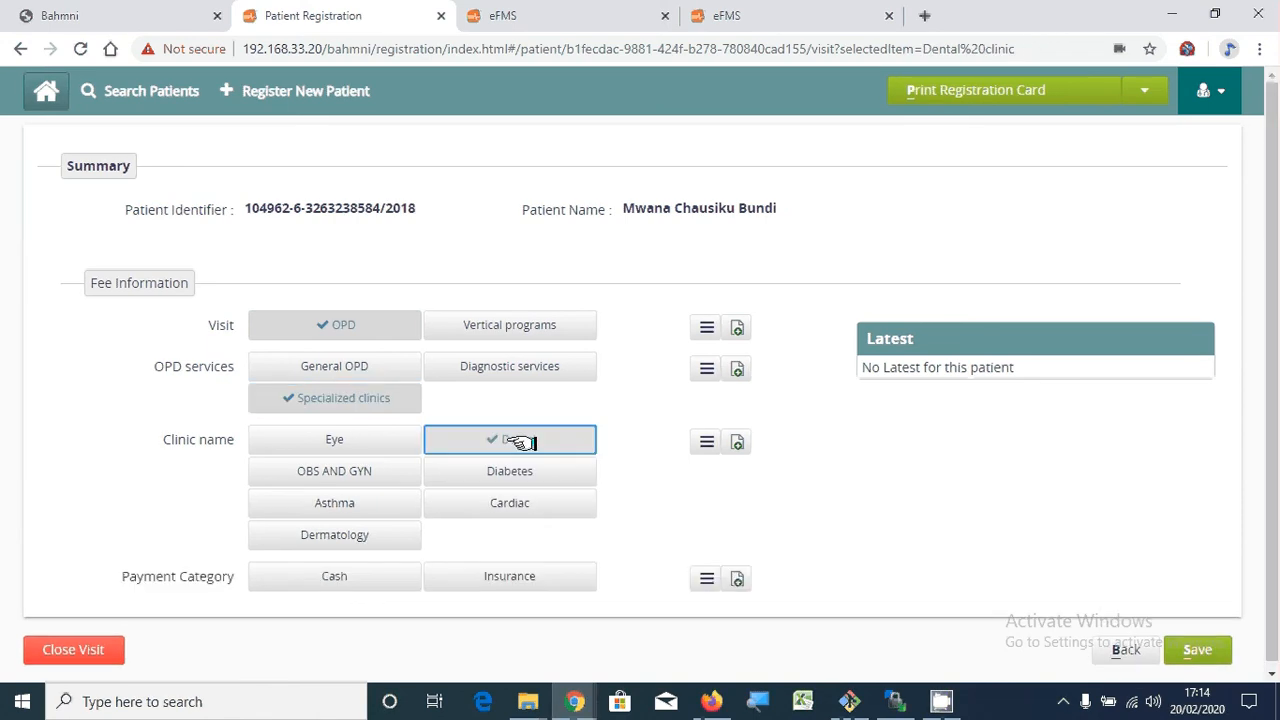
{"action": "left_click", "coordinate": [348, 362]}
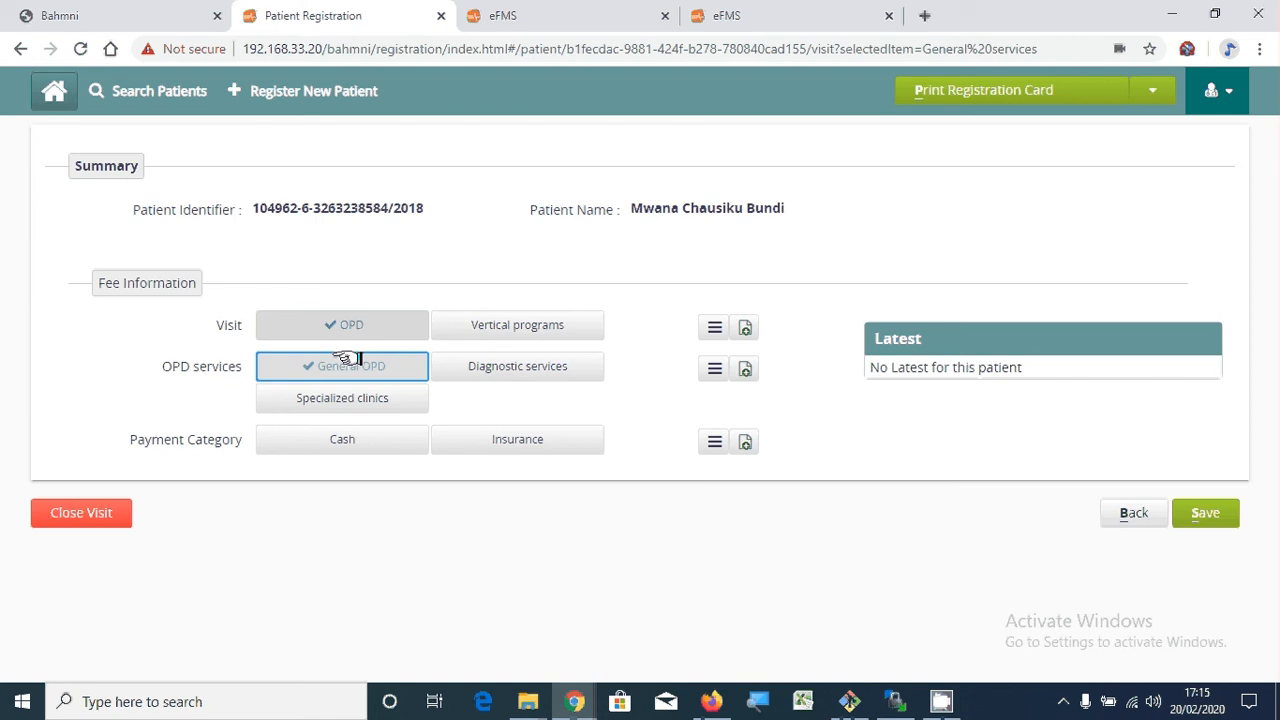
{"action": "left_click", "coordinate": [342, 441]}
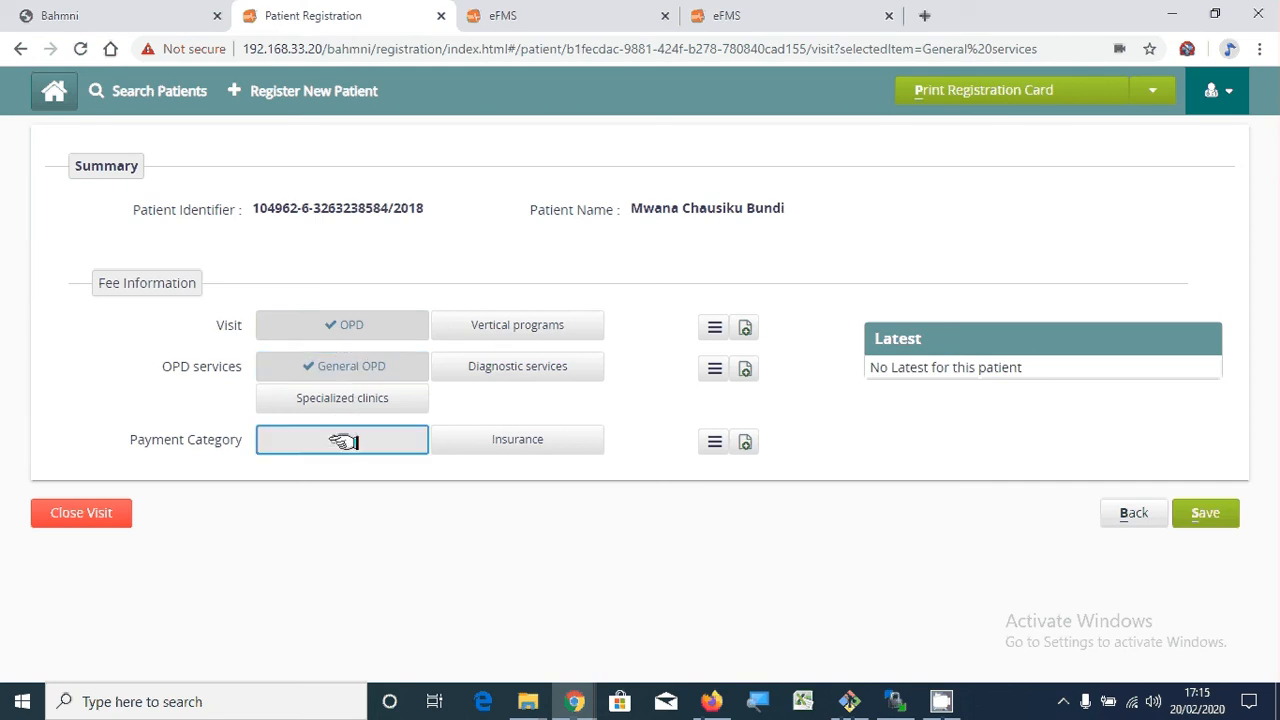
- Set payment to Insurance with NHIF and enter the patient's insurance card number
{"action": "left_click", "coordinate": [450, 439]}
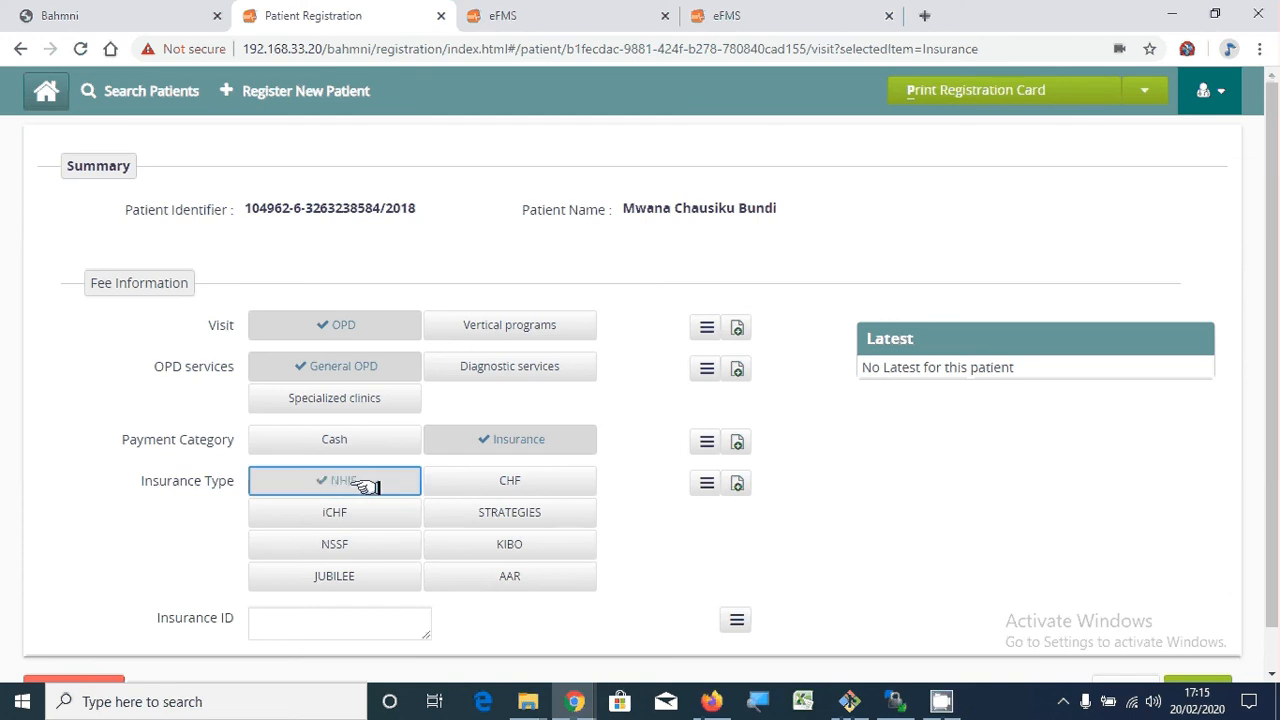
{"action": "left_click", "coordinate": [370, 487]}
{"action": "left_click", "coordinate": [338, 627]}
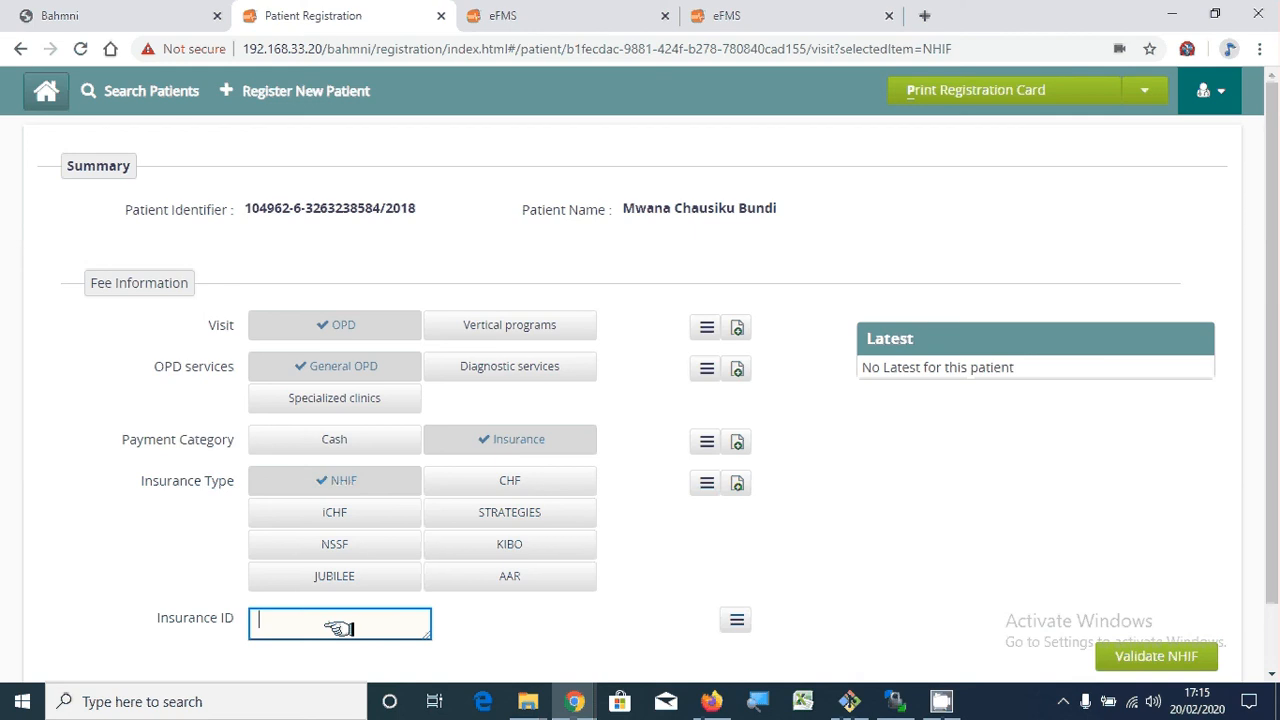
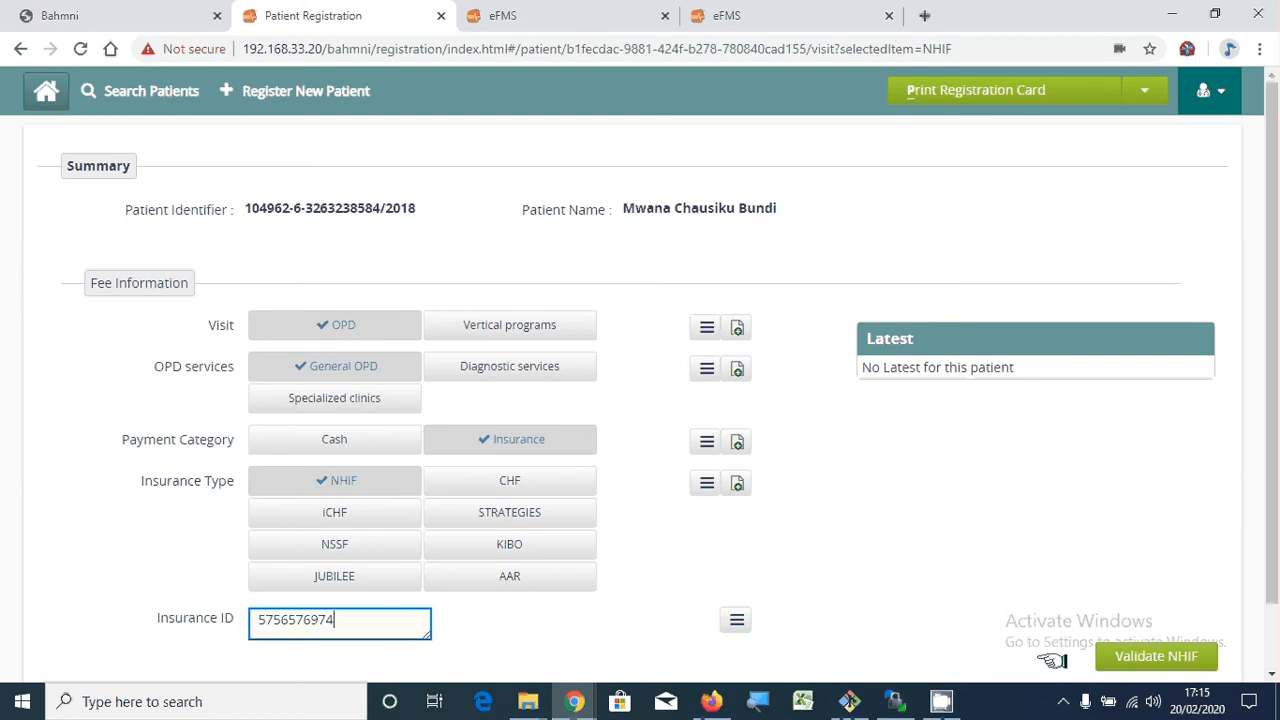
- Validate the NHIF card and dismiss the REJECTED invalid-card notice
{"action": "left_click", "coordinate": [1147, 655]}
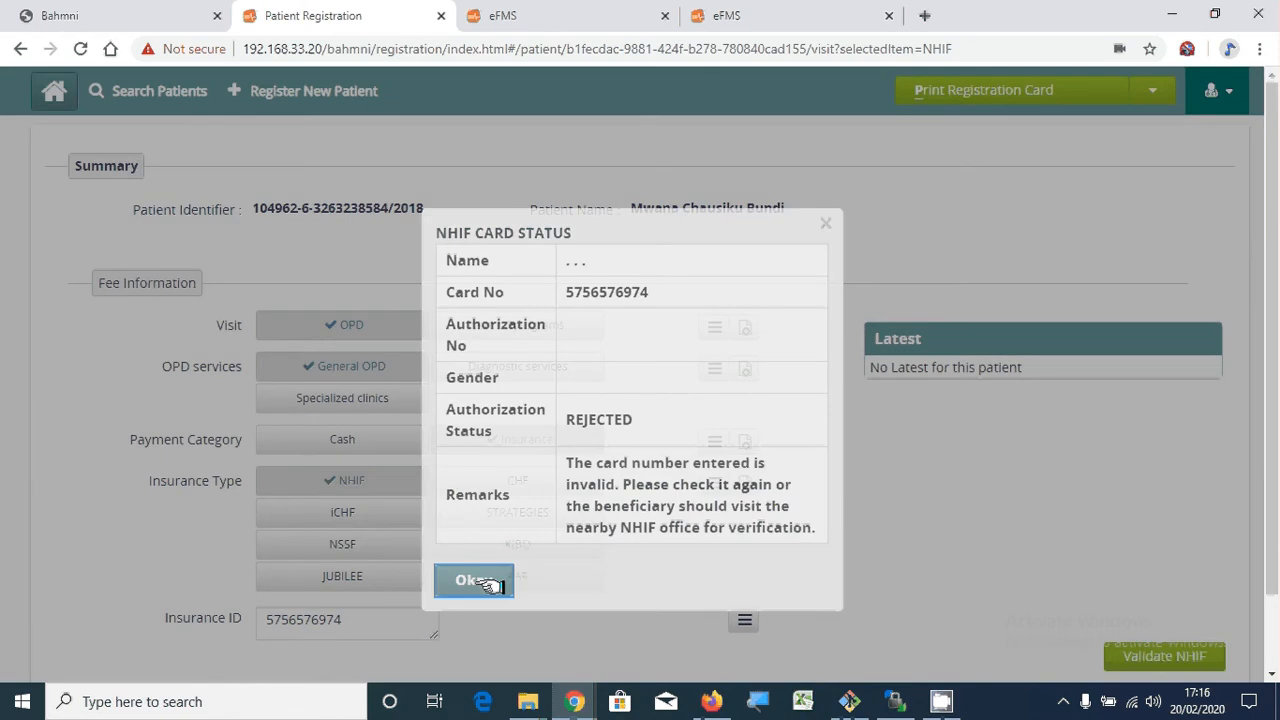
{"action": "left_click", "coordinate": [474, 588]}
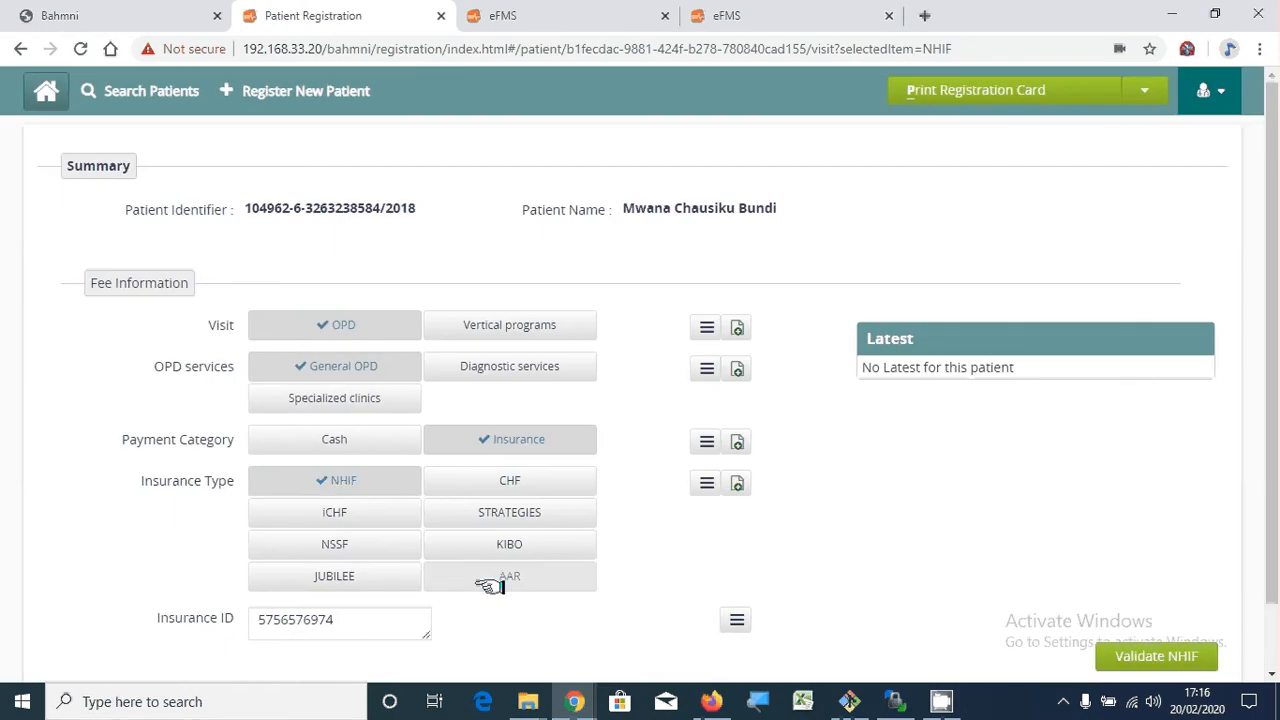
- Switch payment to Cash and try Referral and Self referral, leaving neither ticked
{"action": "left_click", "coordinate": [402, 442]}
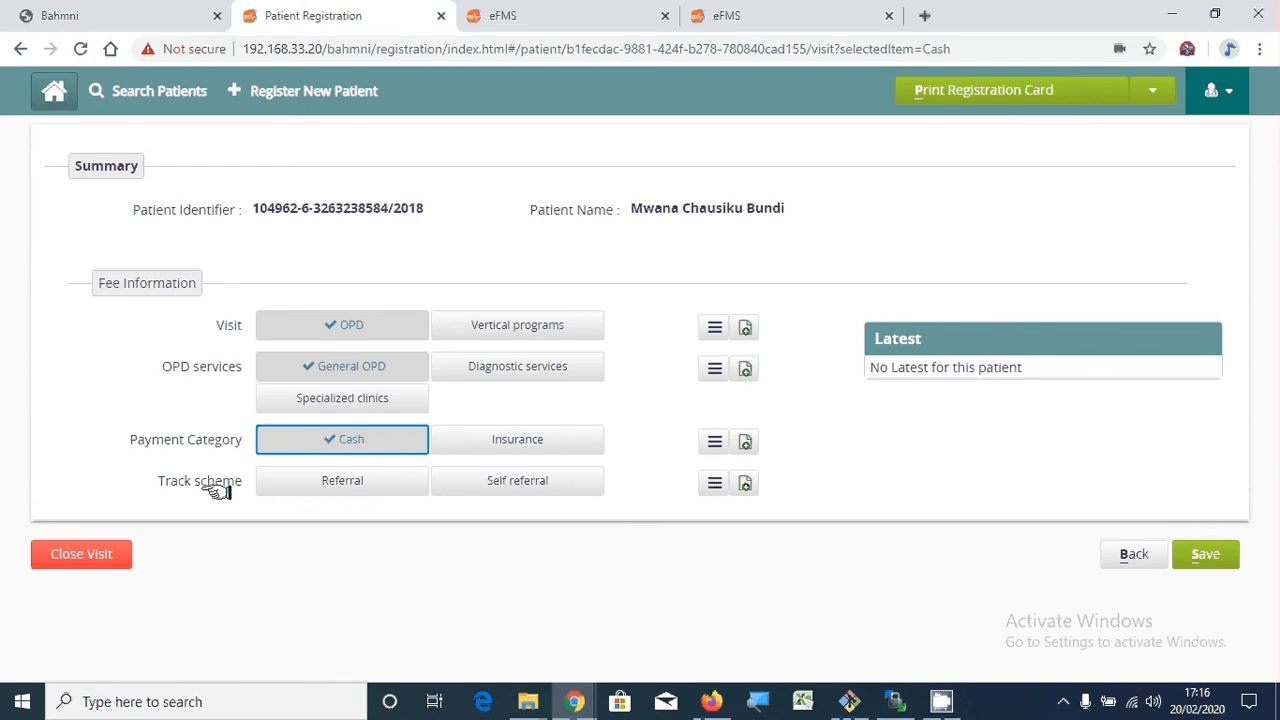
{"action": "left_click", "coordinate": [340, 482]}
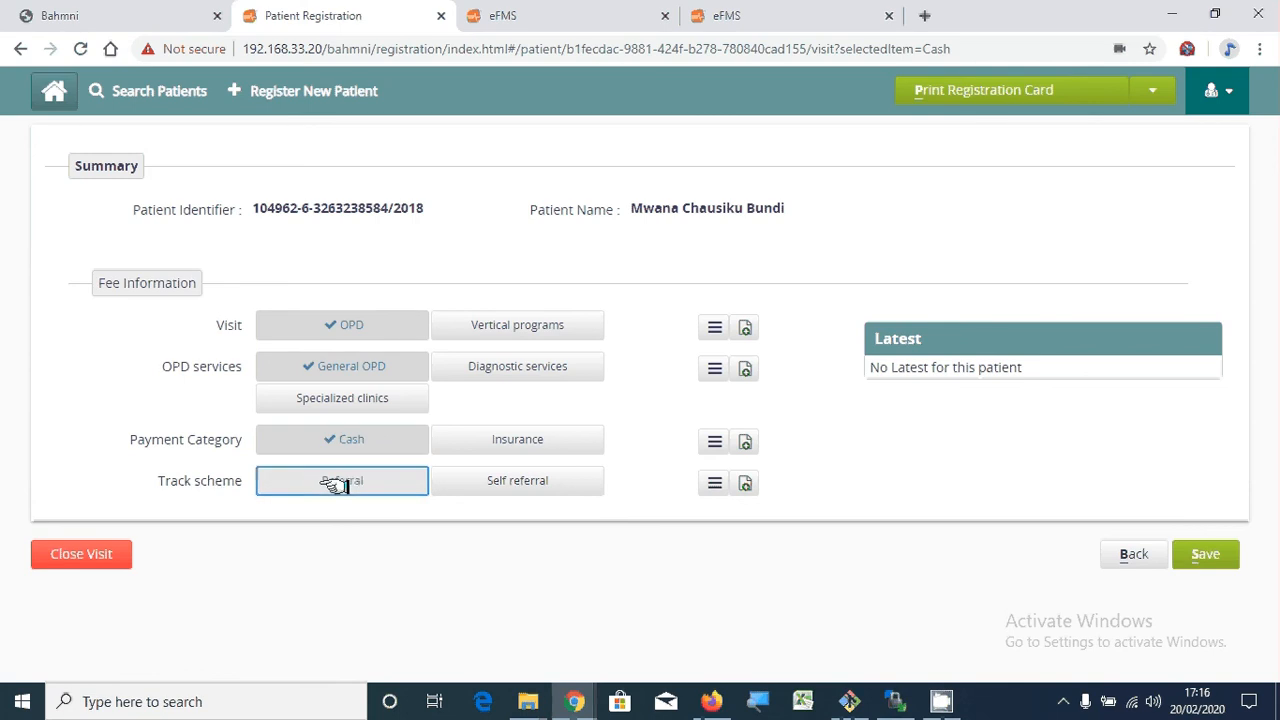
{"action": "left_click", "coordinate": [510, 483]}
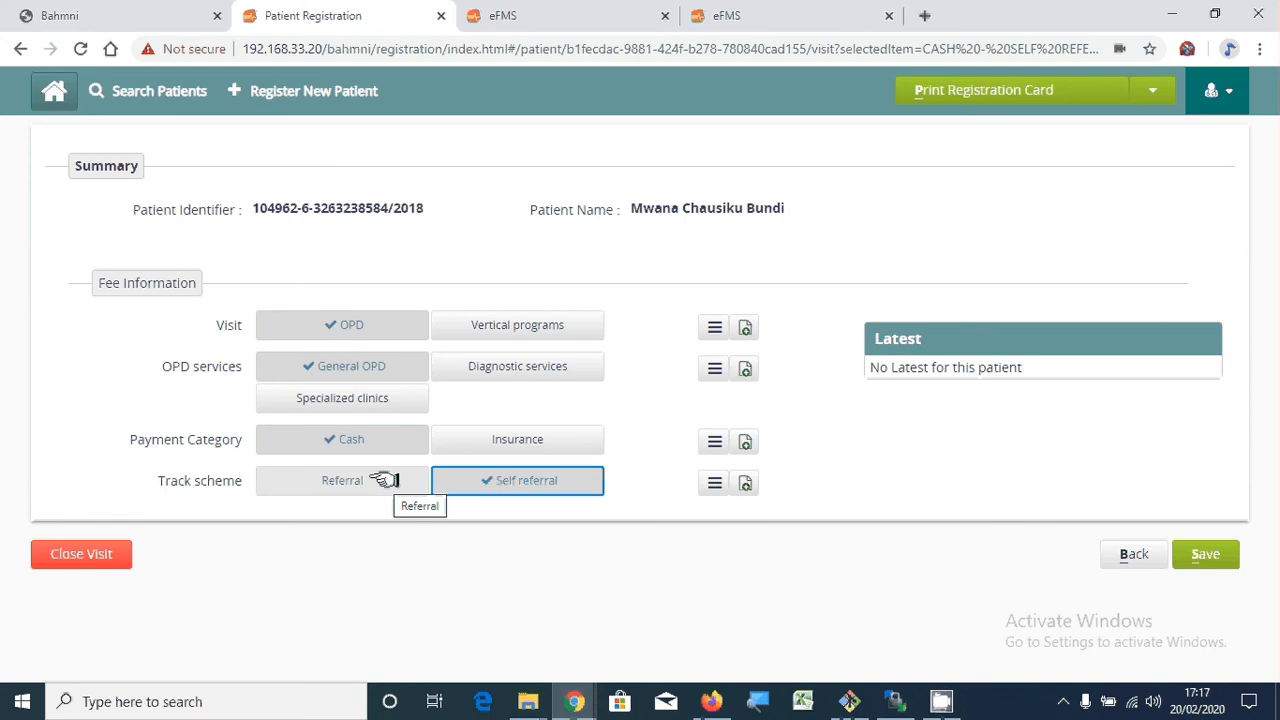
{"action": "left_click", "coordinate": [485, 482]}
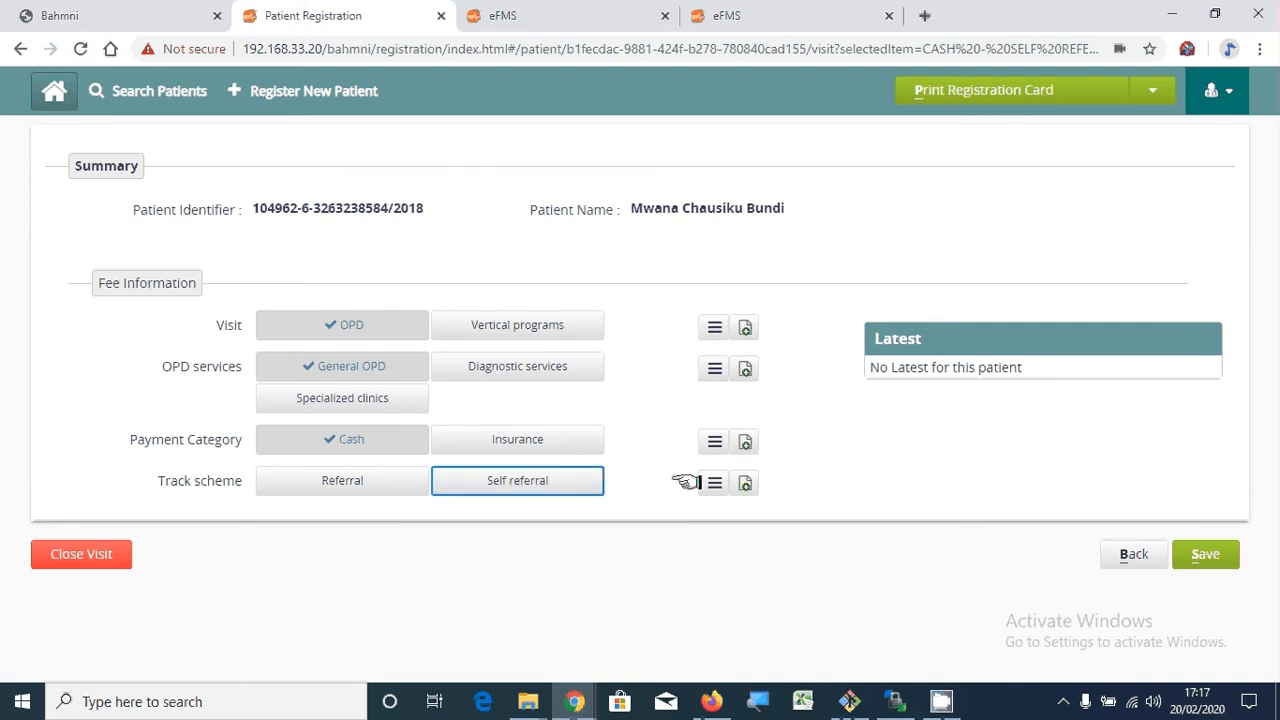
- Write the note 'Note' for both the Visit and OPD services entries, fixing a typo
{"action": "left_click", "coordinate": [748, 324]}
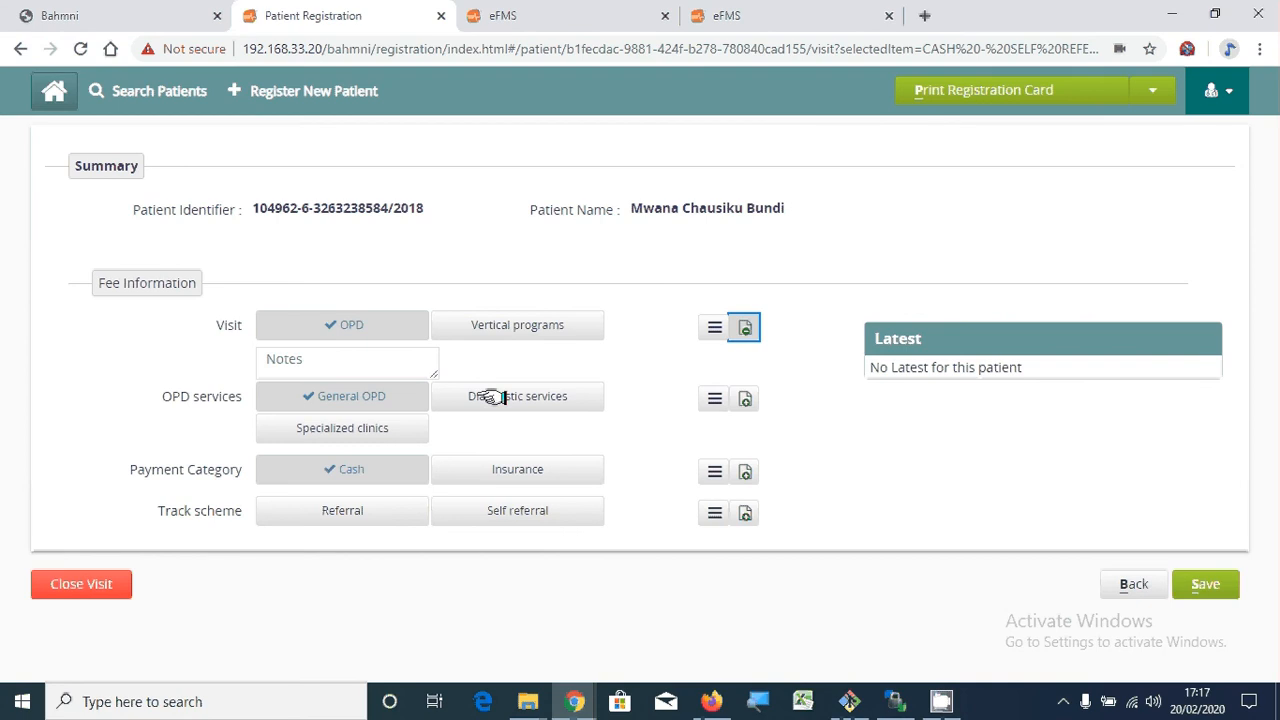
{"action": "left_click", "coordinate": [745, 399]}
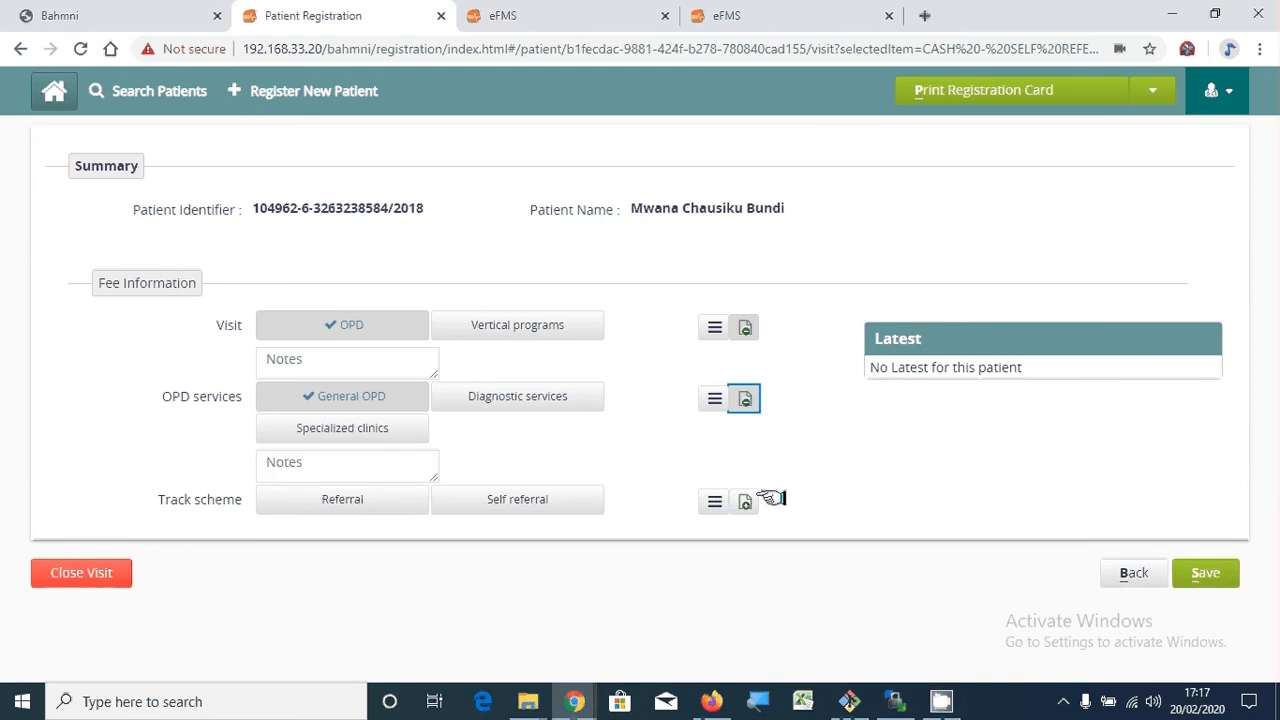
{"action": "left_click", "coordinate": [748, 501]}
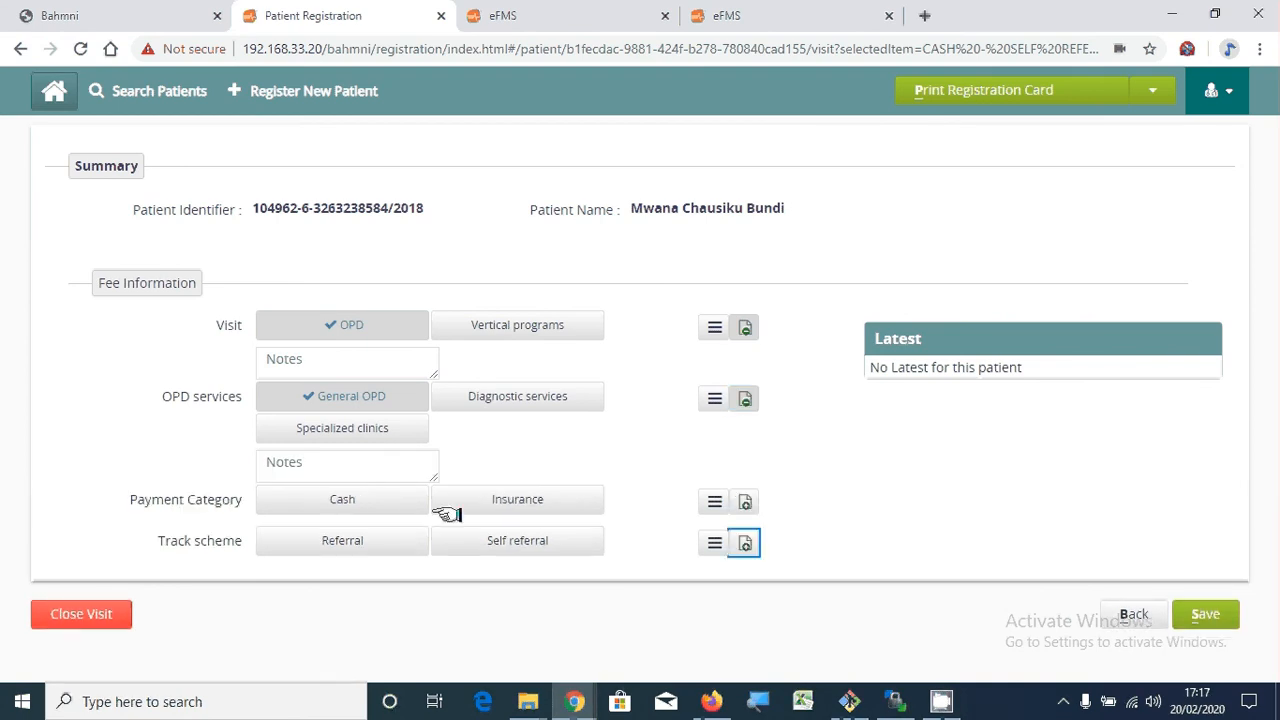
{"action": "left_click", "coordinate": [330, 368]}
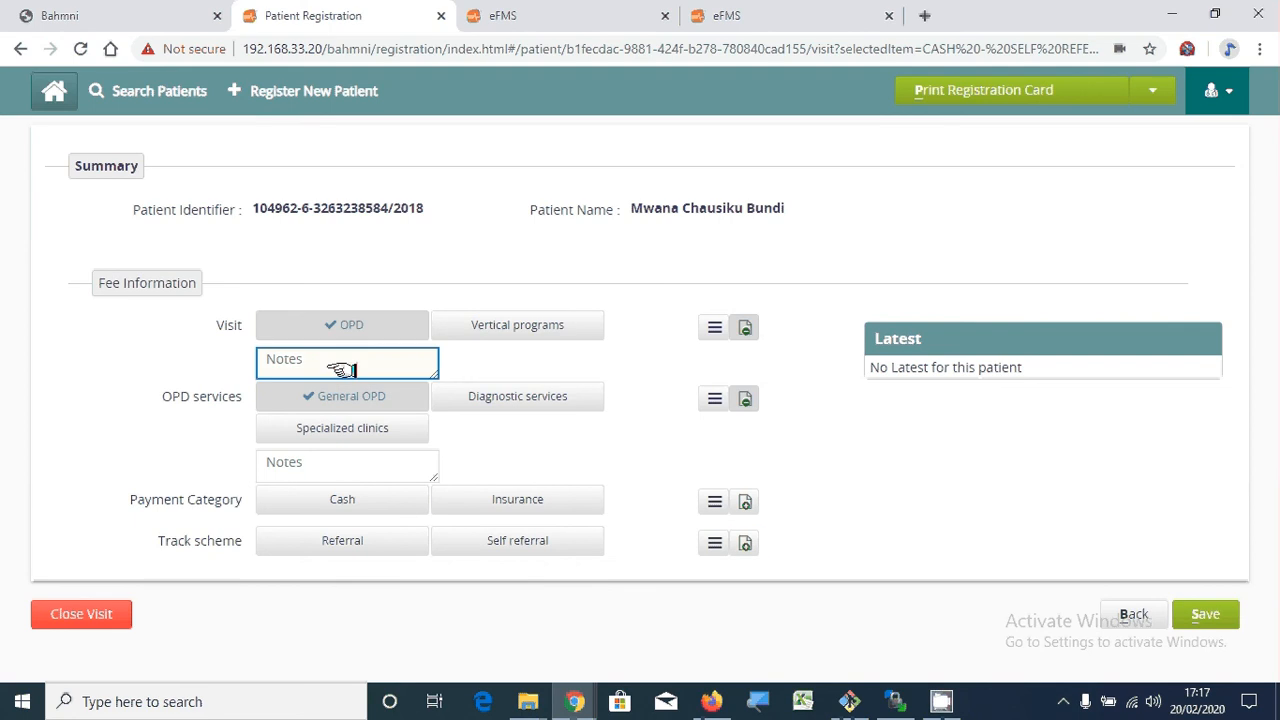
{"action": "type", "text": "N"}
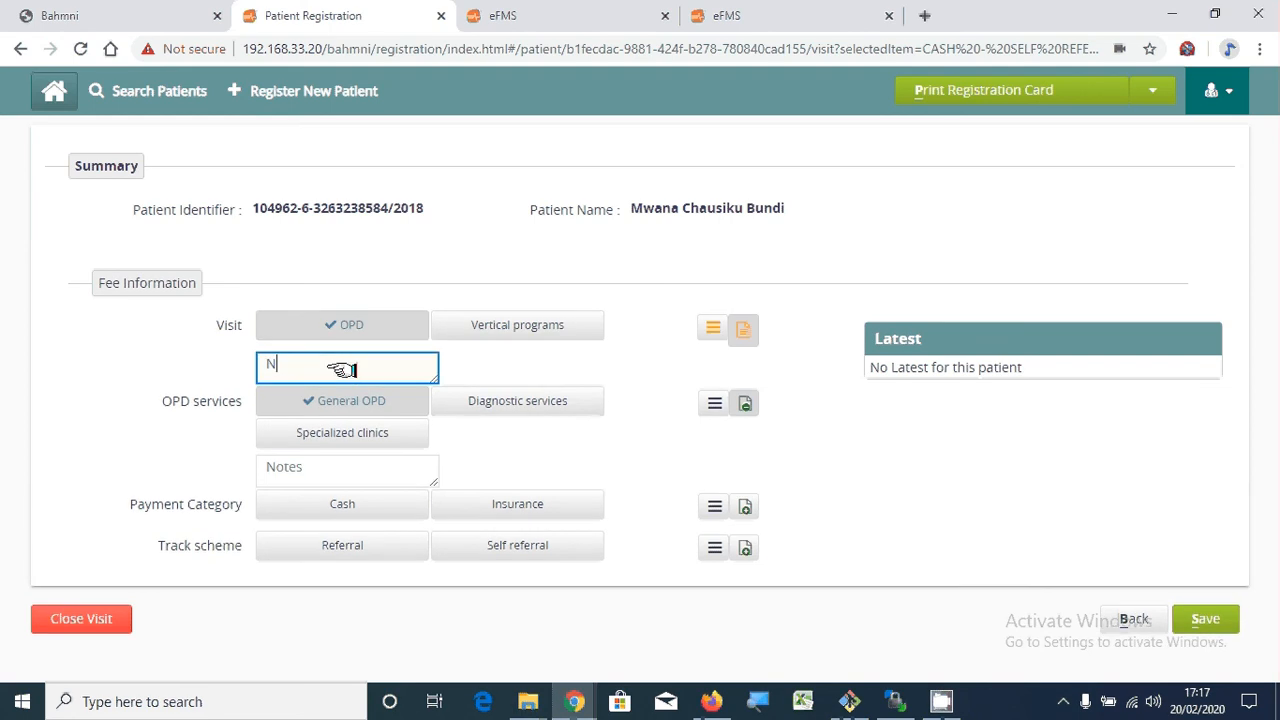
{"action": "type", "text": "aote"}
{"action": "key", "text": "Left"}
{"action": "key", "text": "Left"}
{"action": "key", "text": "Left"}
{"action": "key", "text": "BackSpace"}
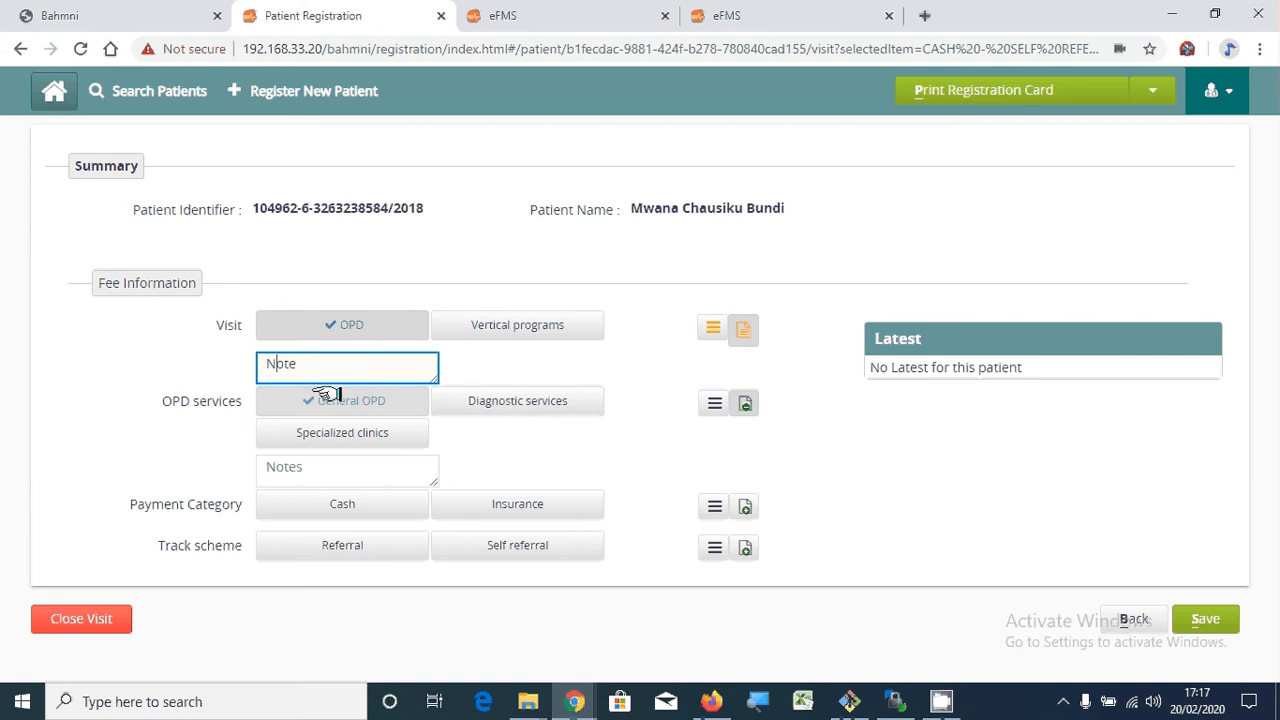
{"action": "left_click", "coordinate": [340, 466]}
{"action": "type", "text": "N"}
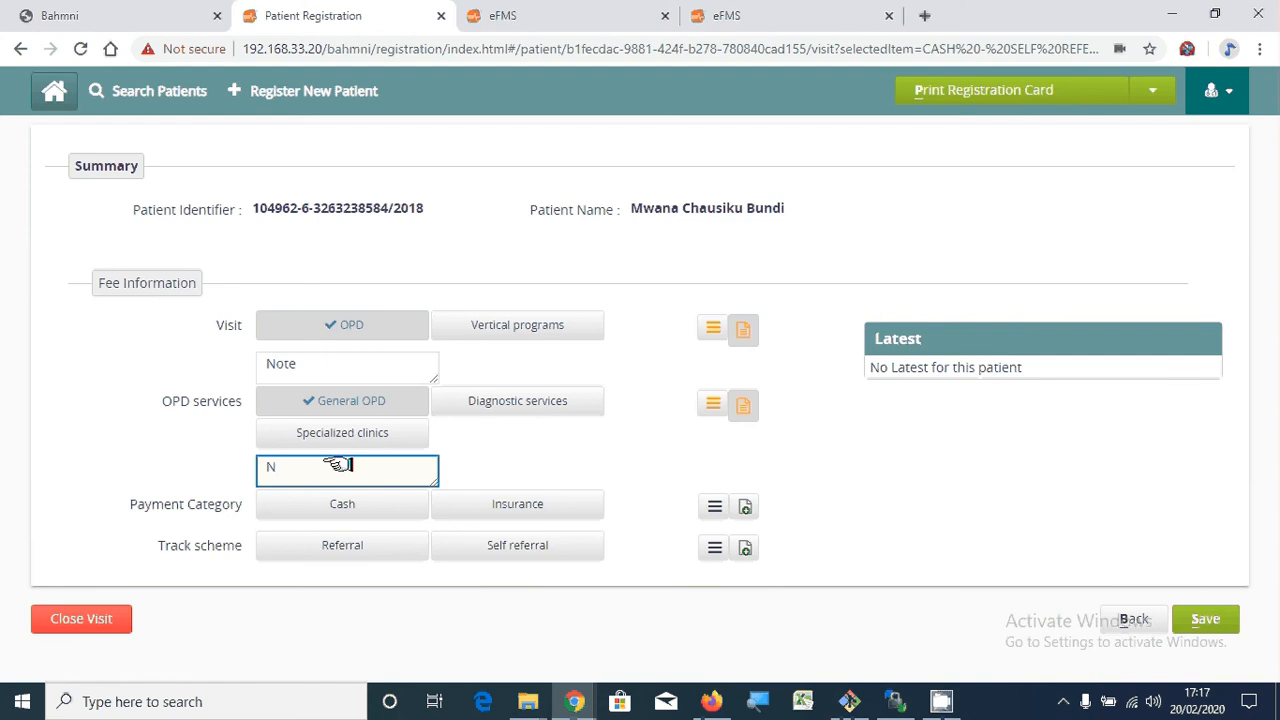
{"action": "type", "text": "ote"}
{"action": "left_click", "coordinate": [484, 461]}
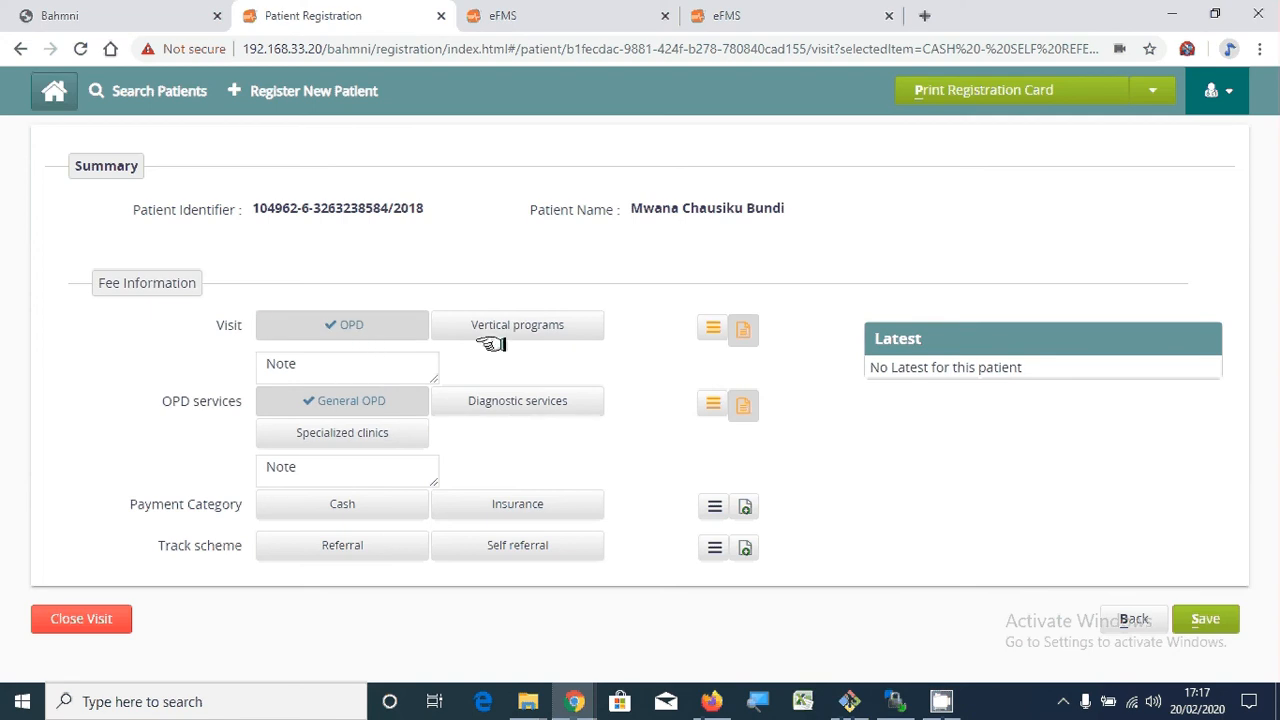
- Show the patient's Visit / Date Recorded history list
{"action": "left_click", "coordinate": [712, 328]}
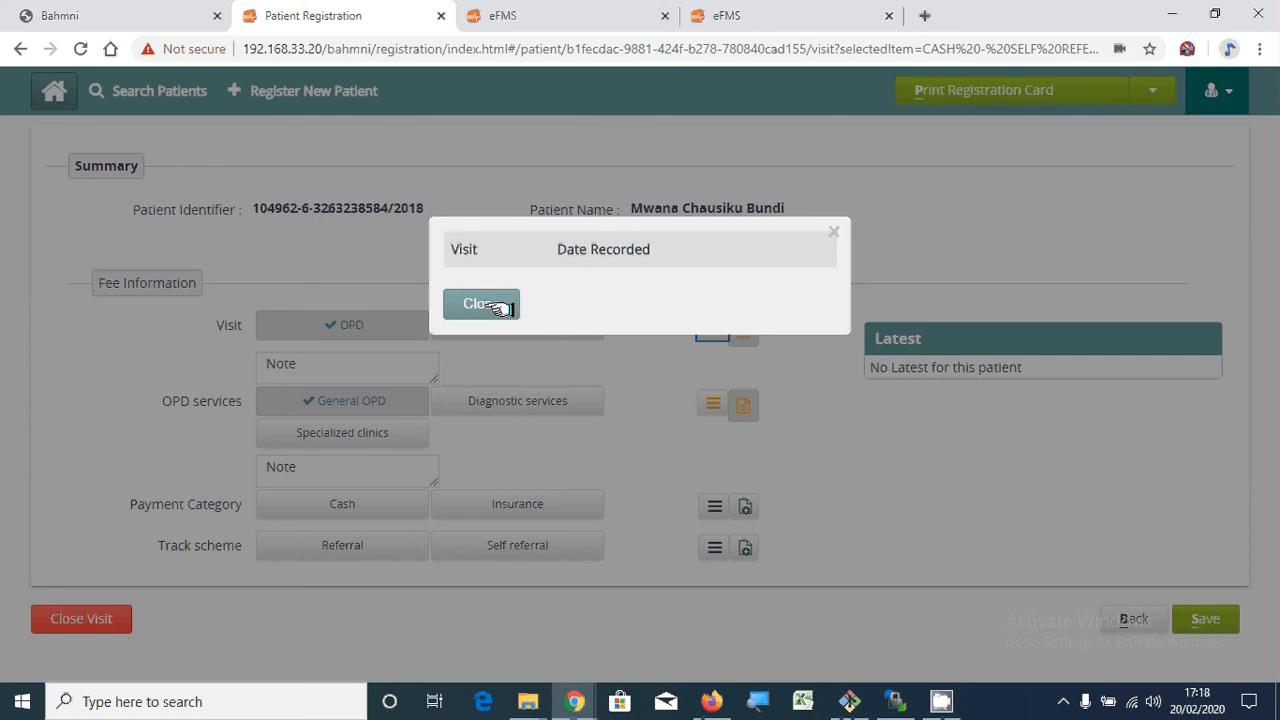
- Close the empty visit history popup
{"action": "left_click", "coordinate": [501, 302]}
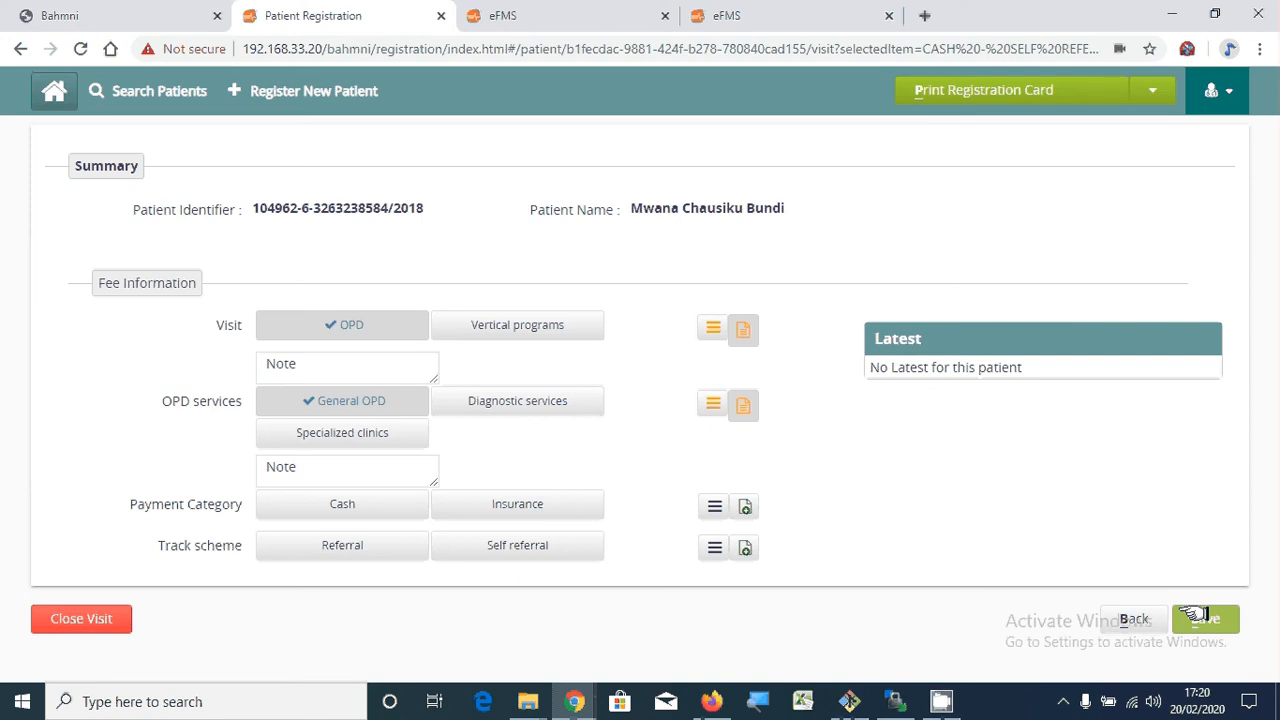
- Save the General OPD visit with Cash payment and Self referral as the track scheme
{"action": "left_click", "coordinate": [371, 495]}
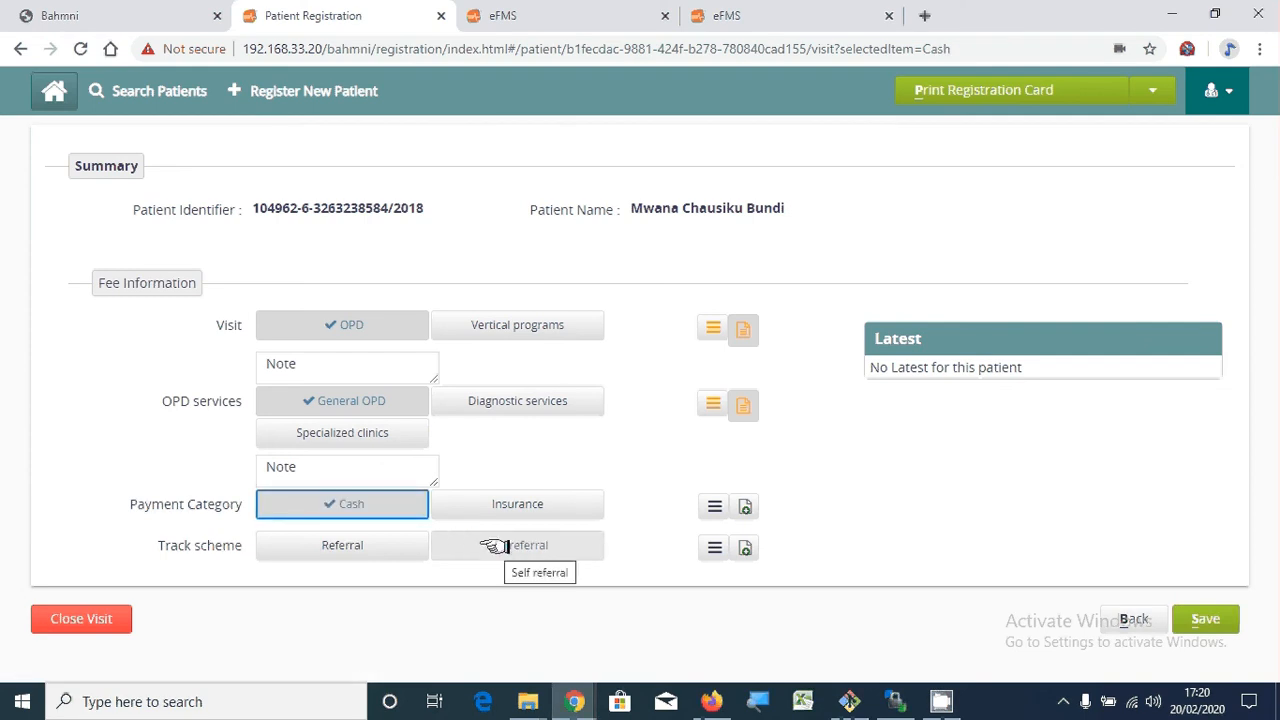
{"action": "left_click", "coordinate": [494, 546]}
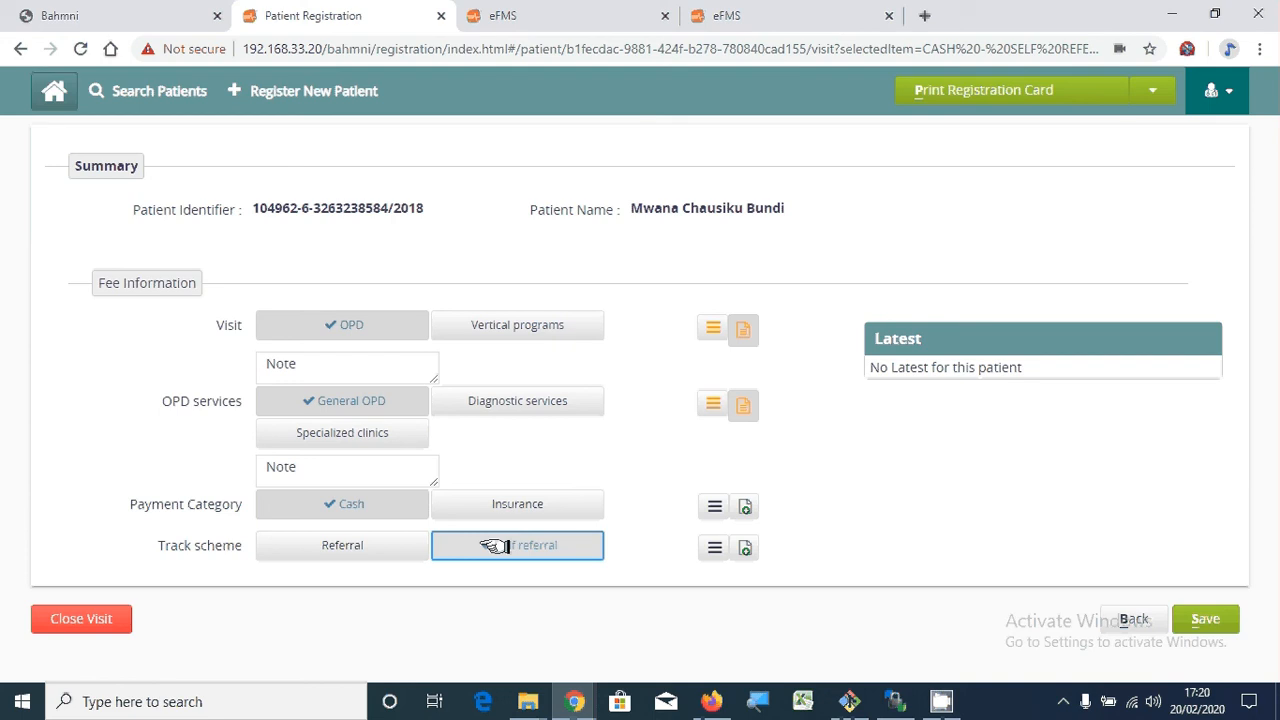
{"action": "left_click", "coordinate": [494, 546]}
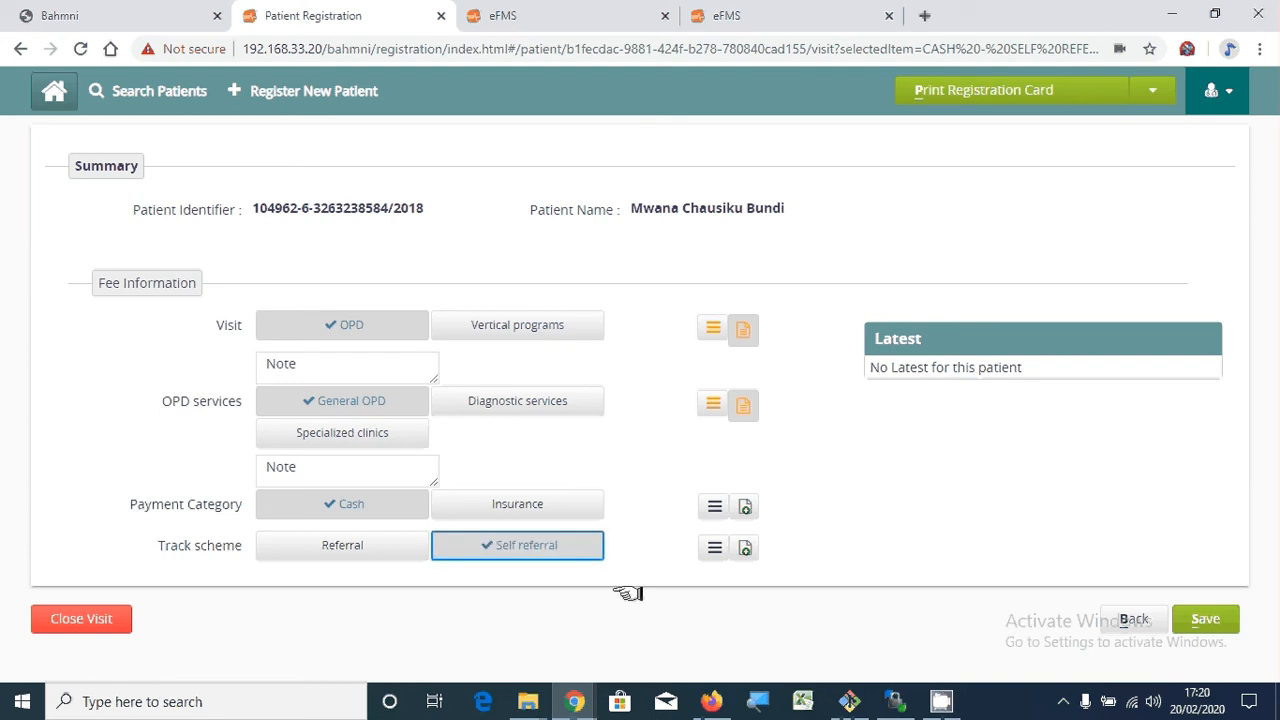
{"action": "left_click", "coordinate": [1188, 620]}
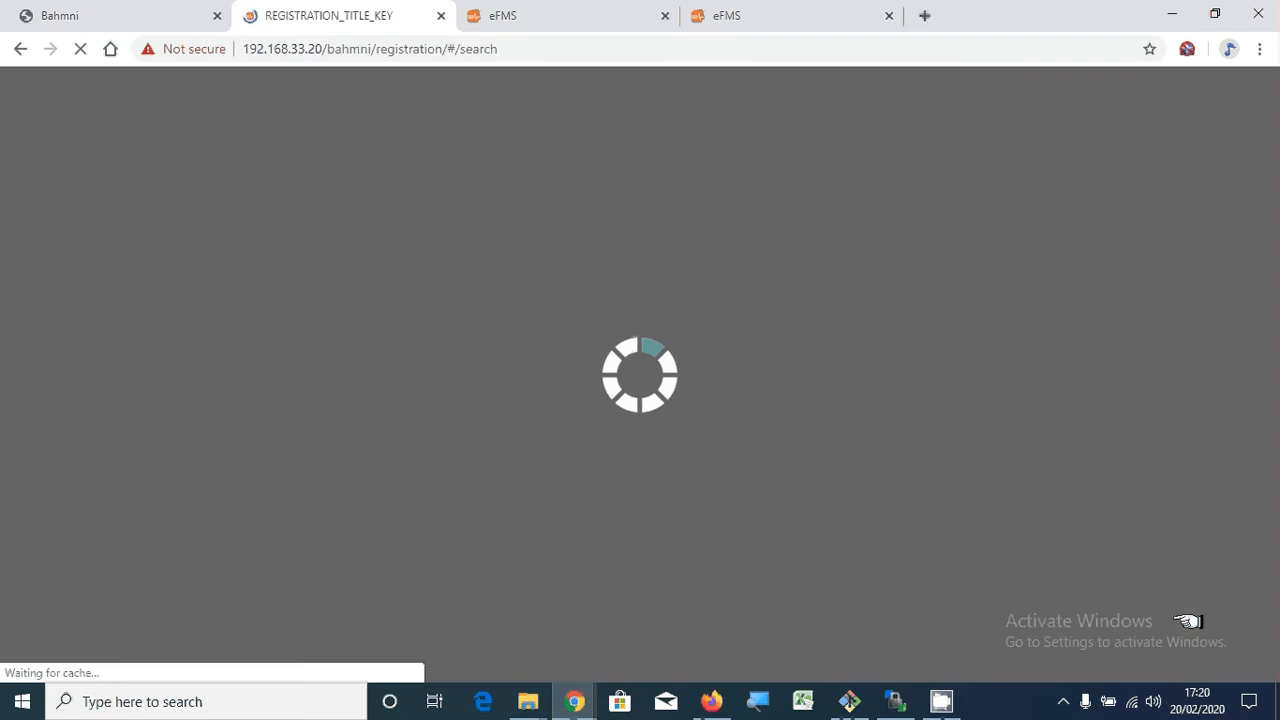